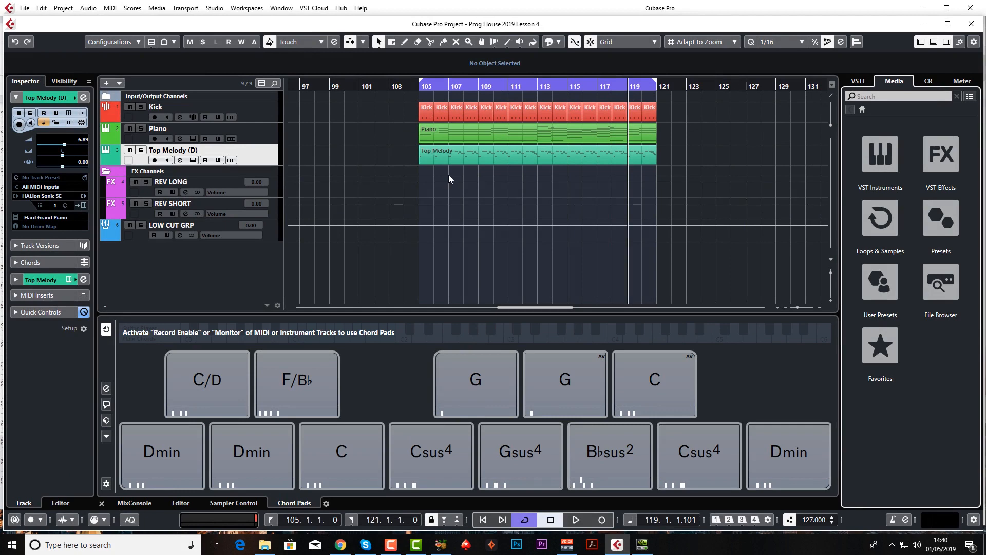
Add one instrument track using Retrologue, routed to Stereo Out, and move the synth window toward the centre.
right_click(233, 254)
click(278, 273)
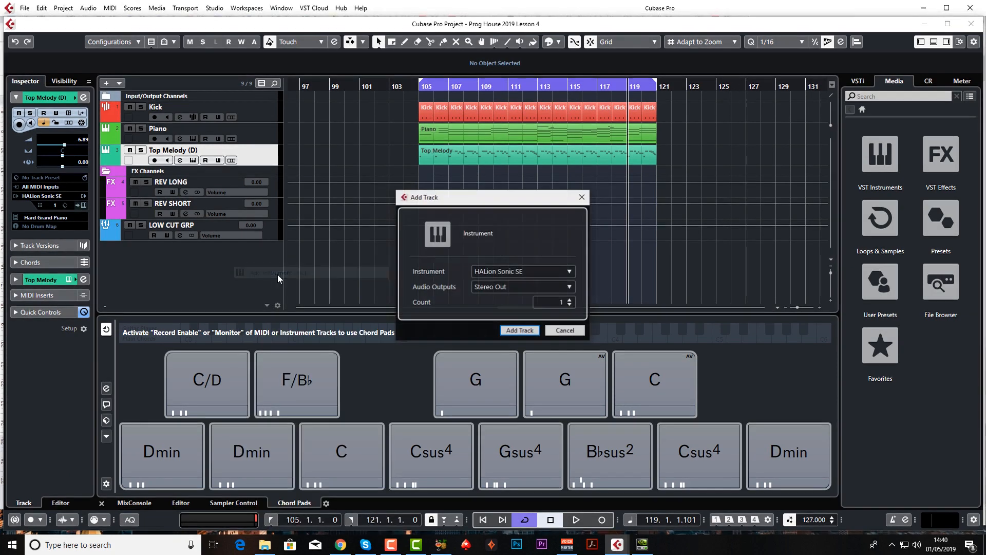
click(508, 271)
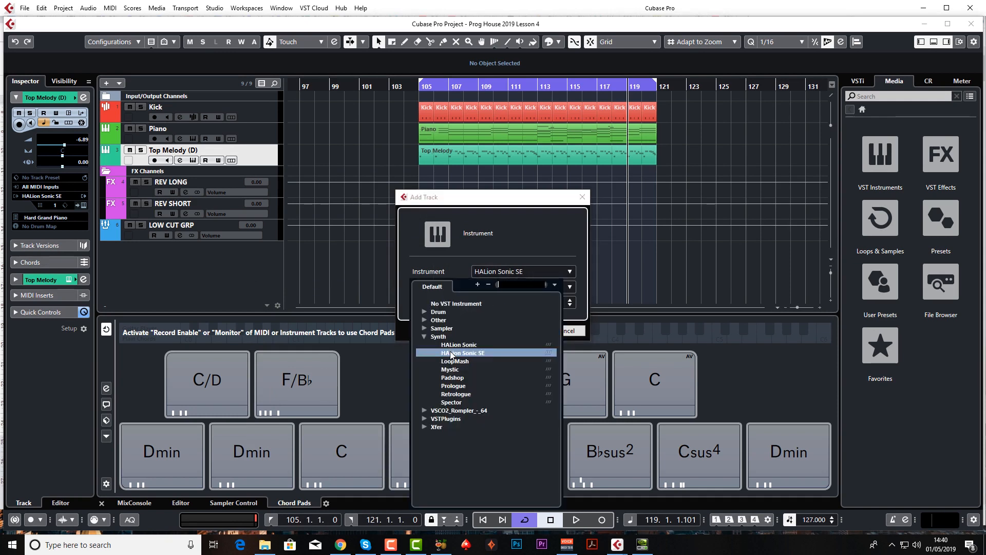
click(459, 393)
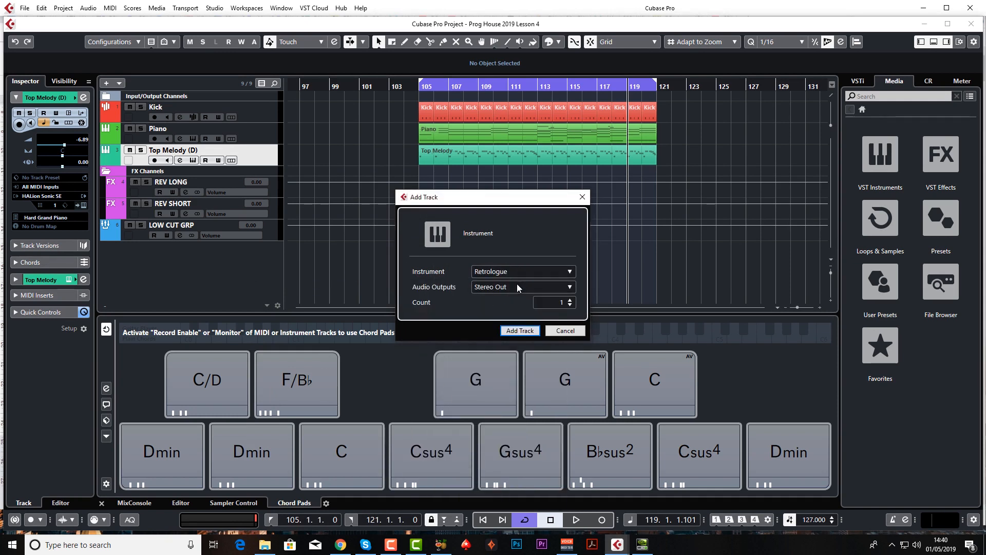
click(520, 330)
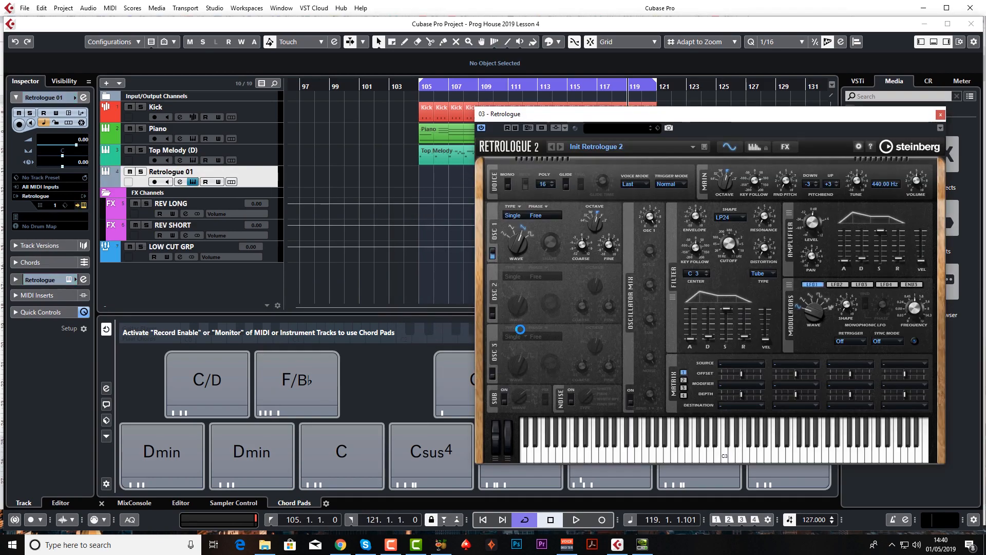
drag(681, 118, 452, 93)
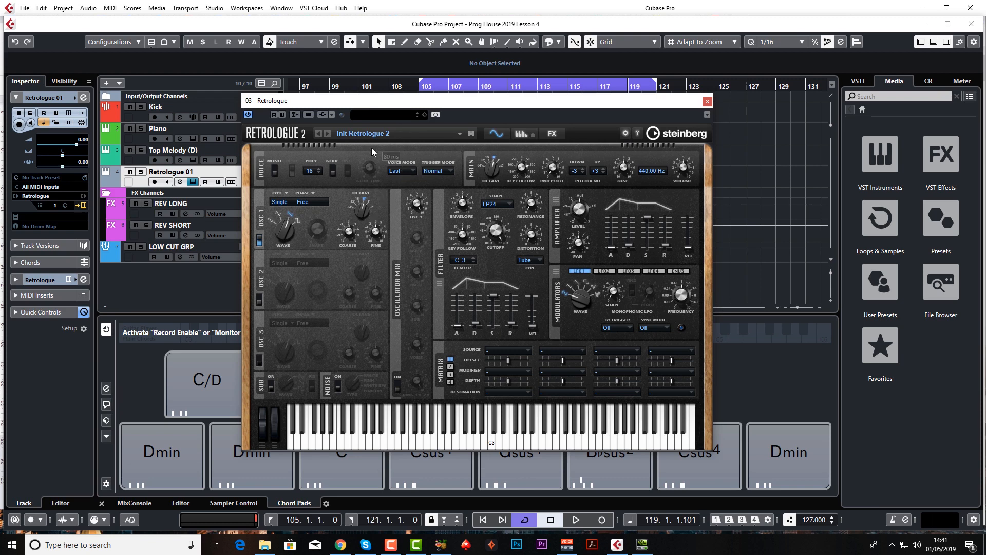
drag(488, 103, 476, 101)
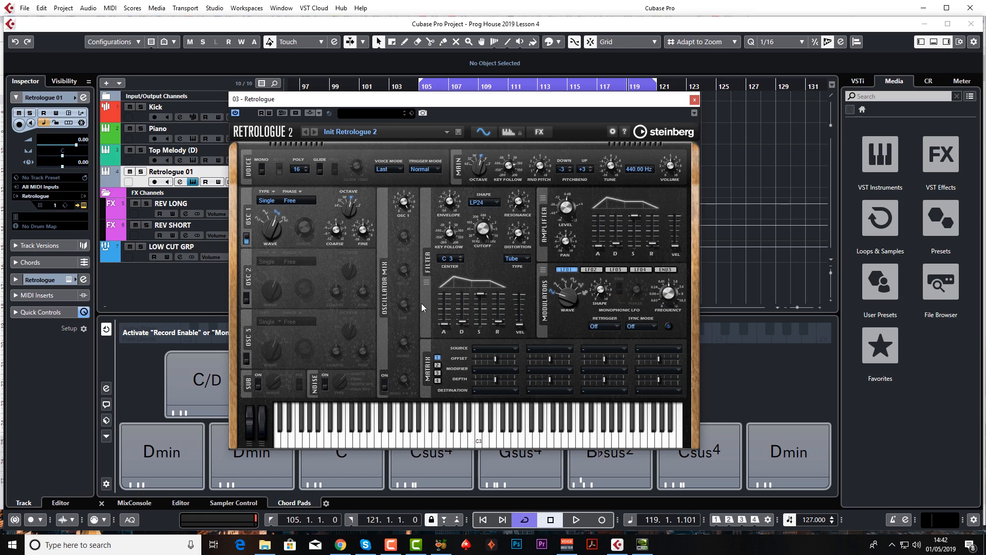
Look through Retrologue's arpeggiator and effects pages and return to the synth page.
click(506, 133)
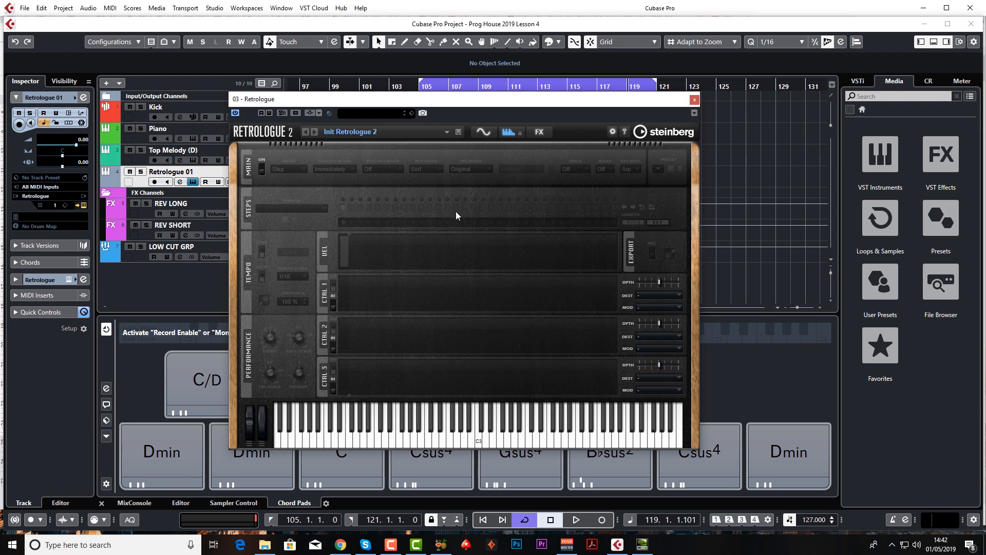
click(538, 132)
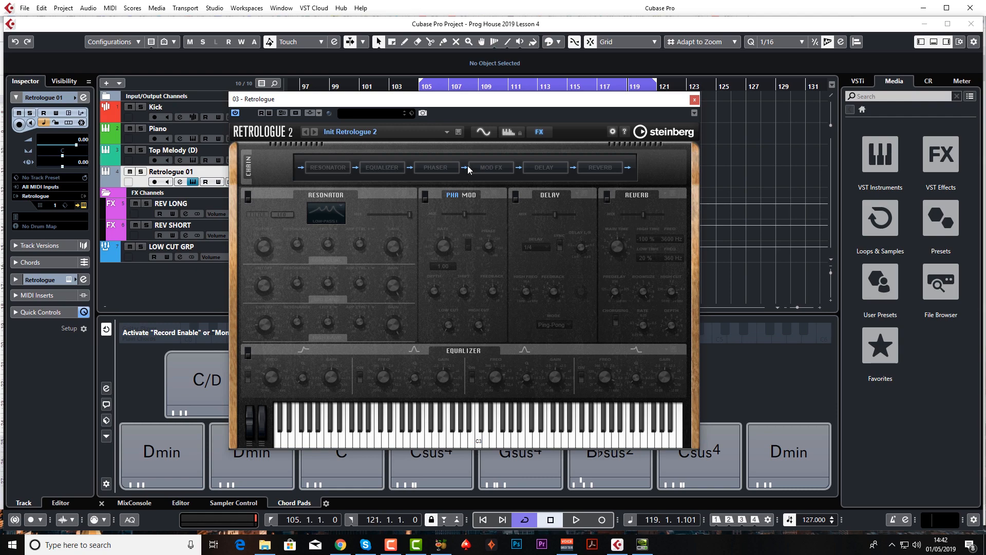
click(479, 131)
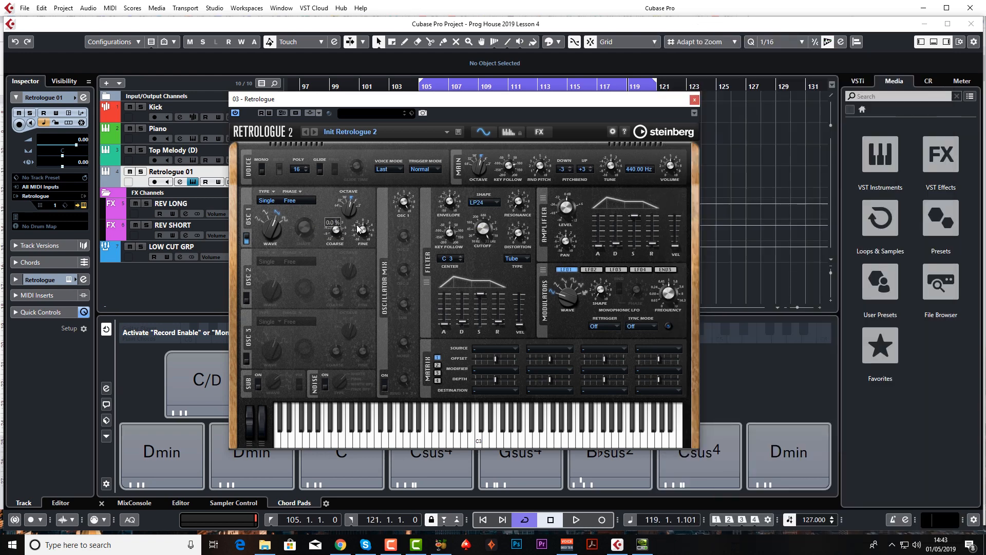
Set oscillator 1's type to Multi with 8 voices and adjust its detune.
click(267, 200)
click(287, 260)
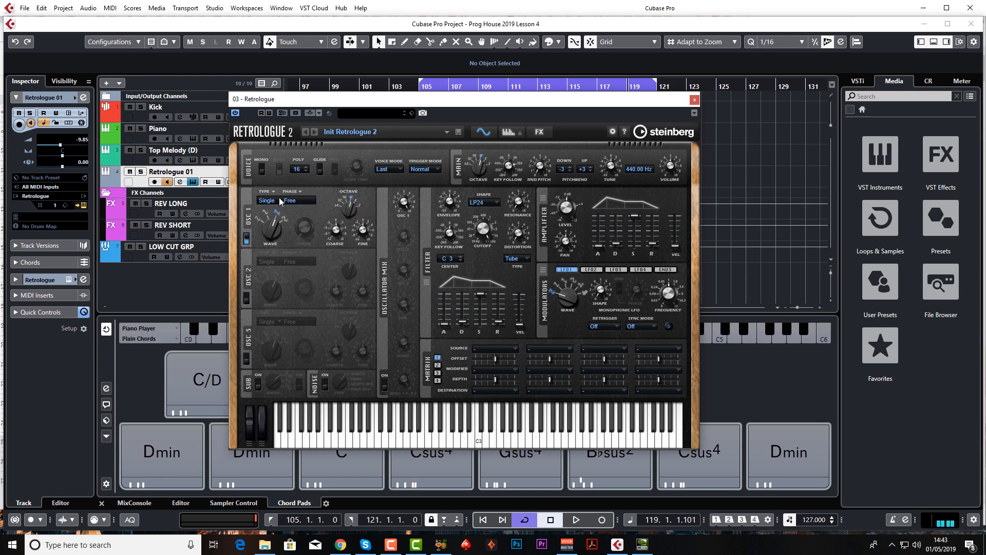
click(268, 200)
click(282, 257)
drag(310, 200, 311, 146)
mouse_move(322, 201)
scroll(322, 198, up, 3)
Set oscillator 1's phase mode to Random Phase.
click(296, 201)
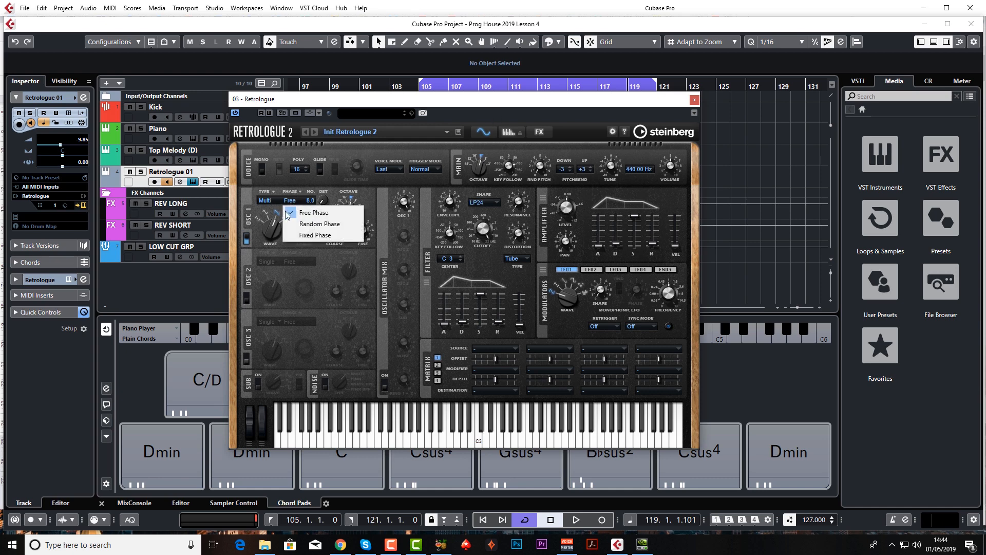
click(309, 234)
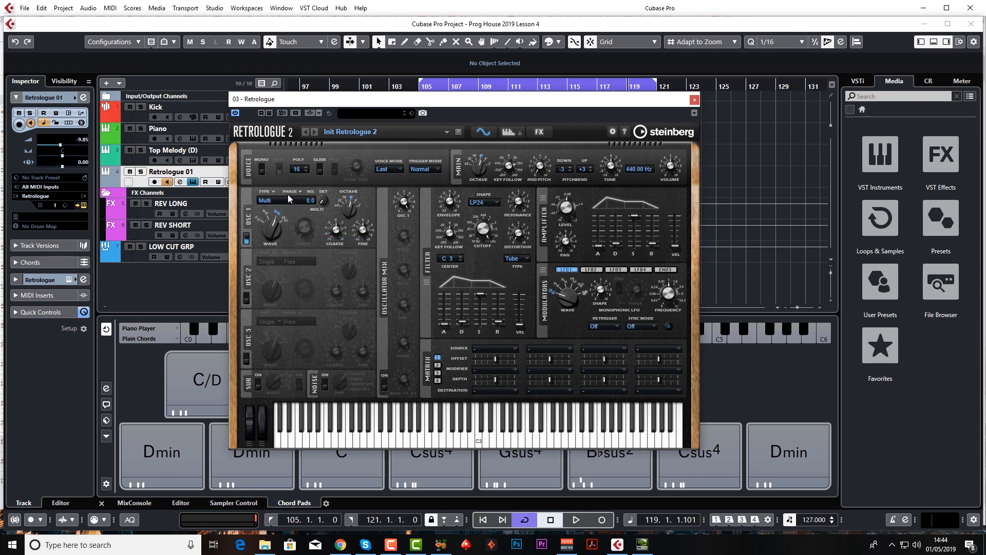
mouse_move(289, 198)
mouse_down()
mouse_move(293, 148)
mouse_move(294, 209)
mouse_up()
click(292, 192)
click(314, 214)
Enable Retrologue's Reverb effect, lower its mix amount and close the synth window.
click(537, 133)
click(608, 197)
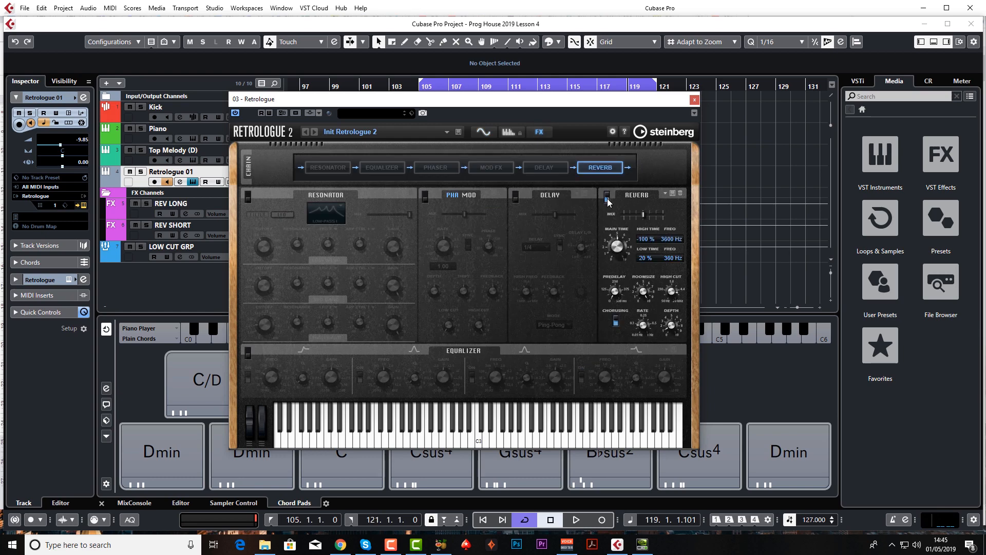
drag(647, 221, 632, 219)
click(695, 99)
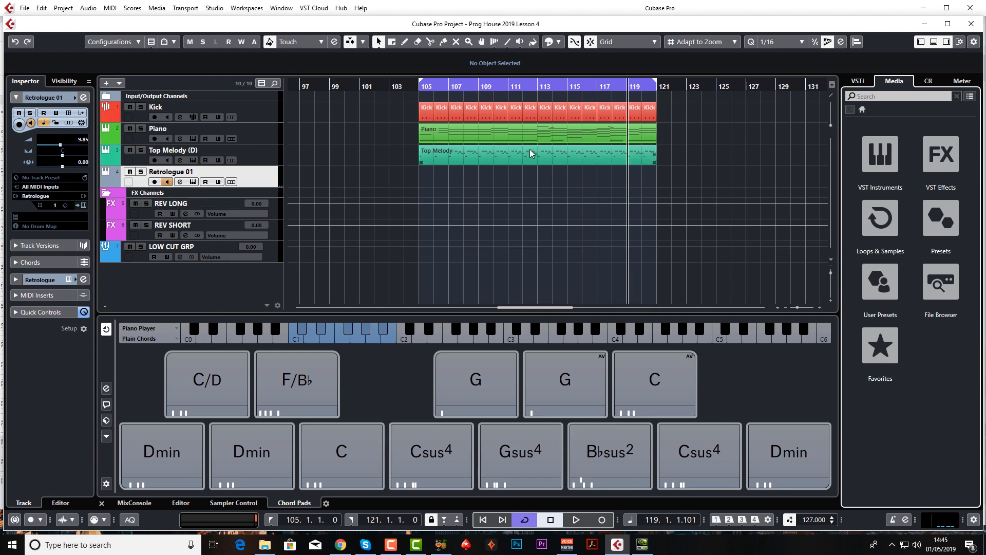
Copy the Piano clip onto the Retrologue 01 track at bar 105 and return the playhead to the loop start.
click(517, 136)
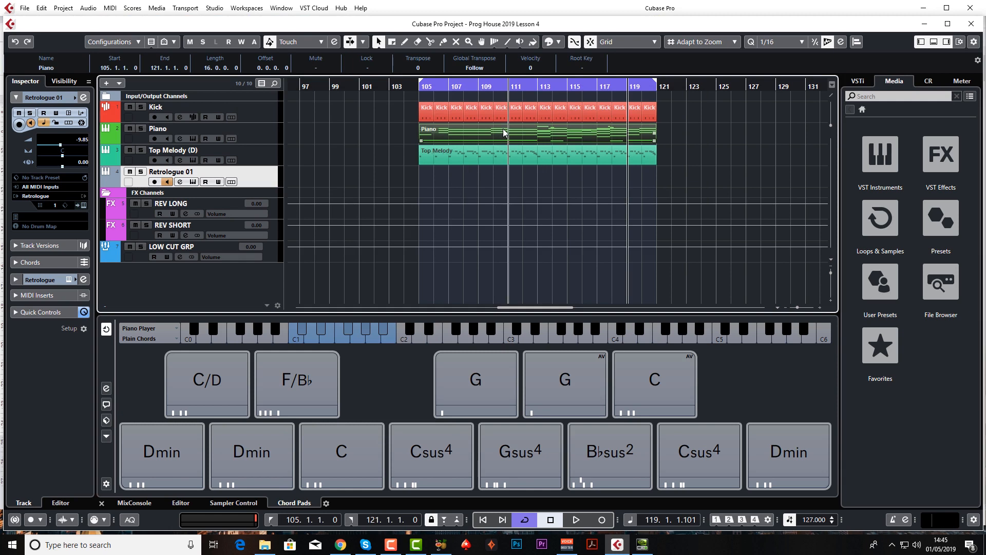
drag(502, 179, 504, 179)
key(KP_1)
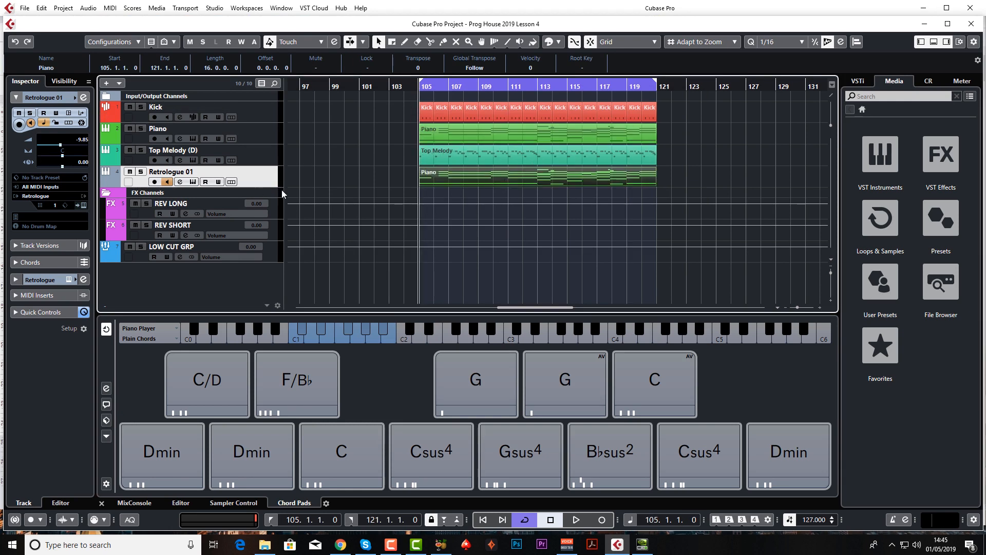
Route the Retrologue 01 channel's output to LOW CUT GRP and close its channel settings.
click(179, 182)
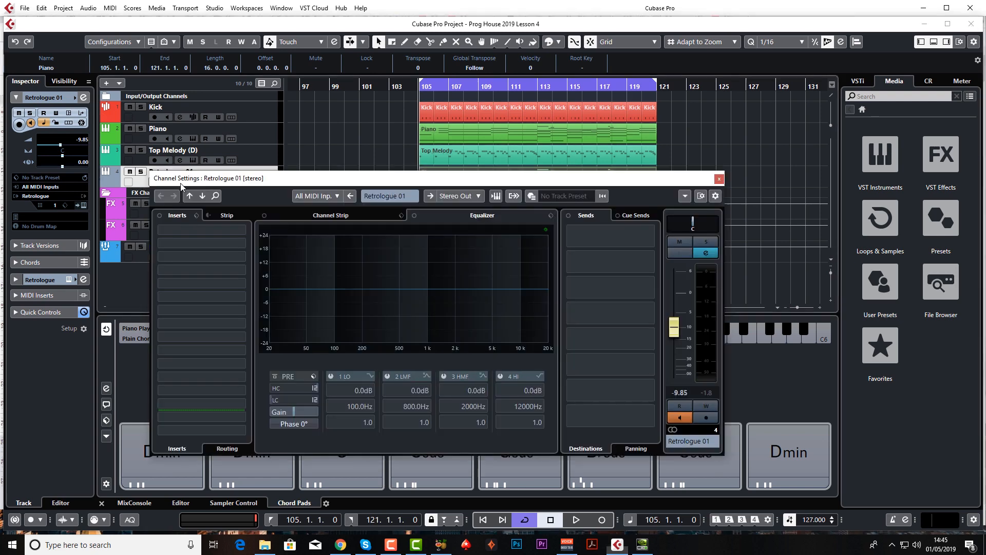
click(466, 197)
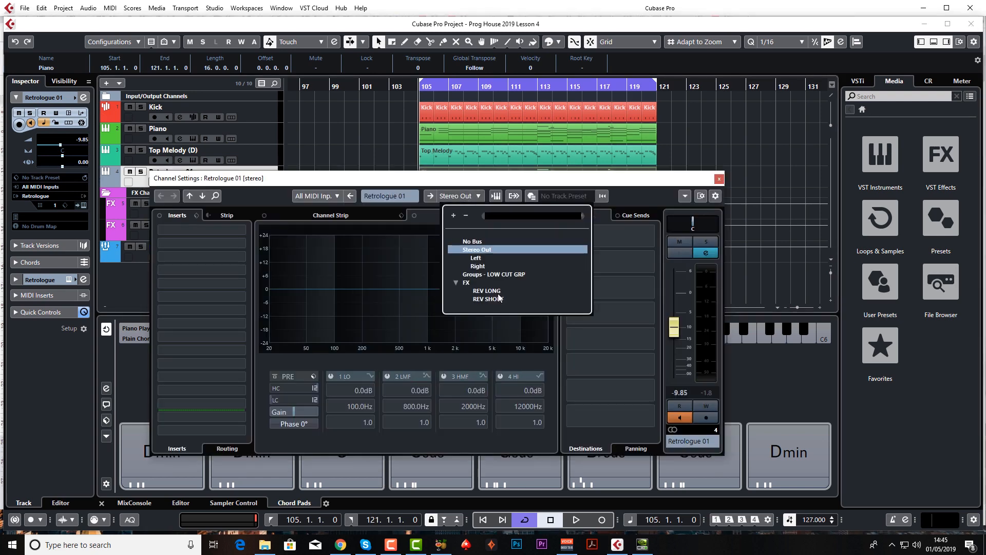
click(510, 275)
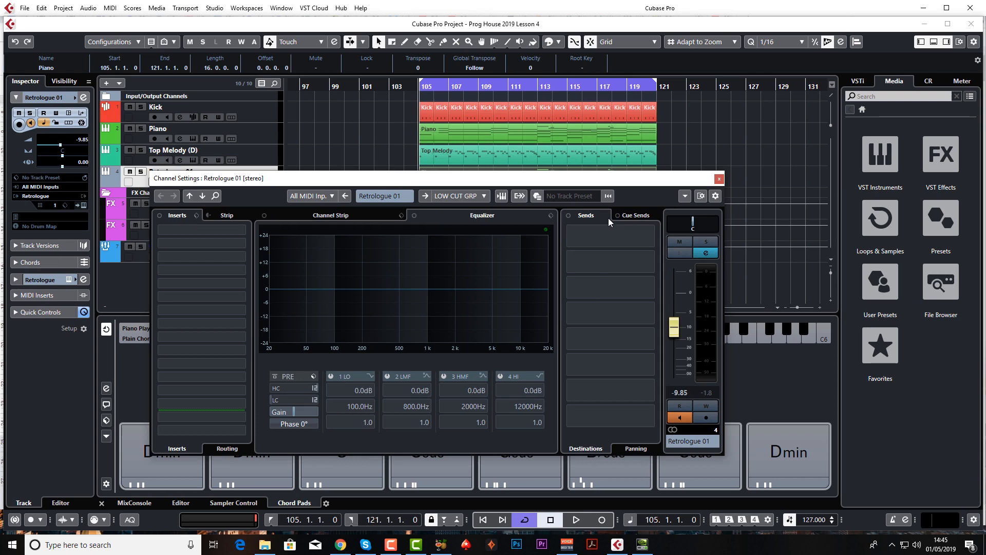
click(718, 179)
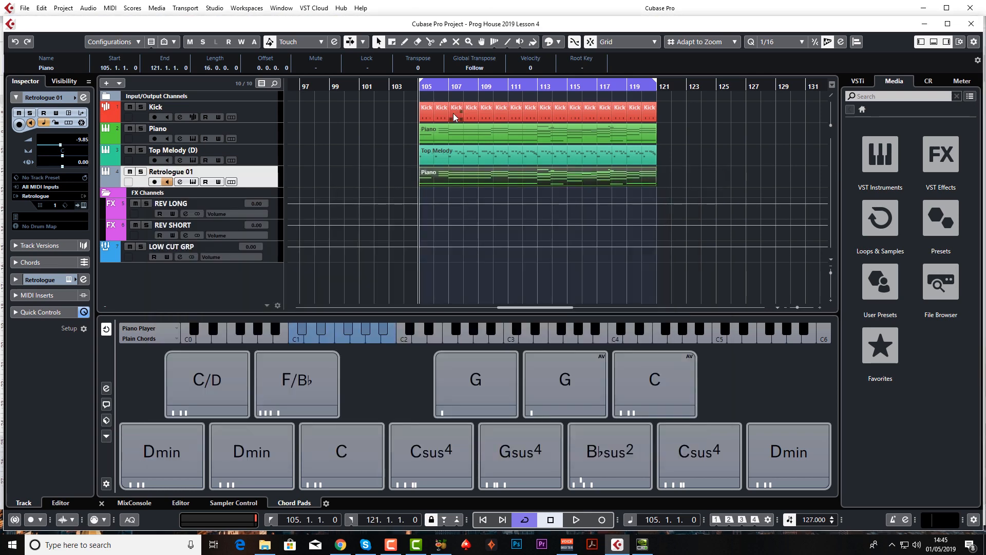
Play the arrangement and lower the Retrologue 01 track's volume to about -13.4 dB.
key(space)
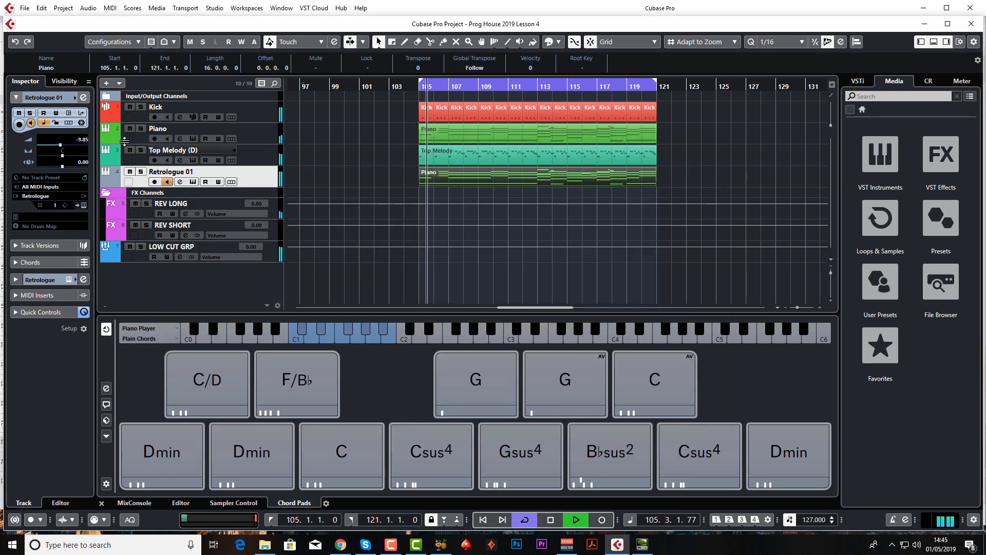
drag(51, 146, 57, 148)
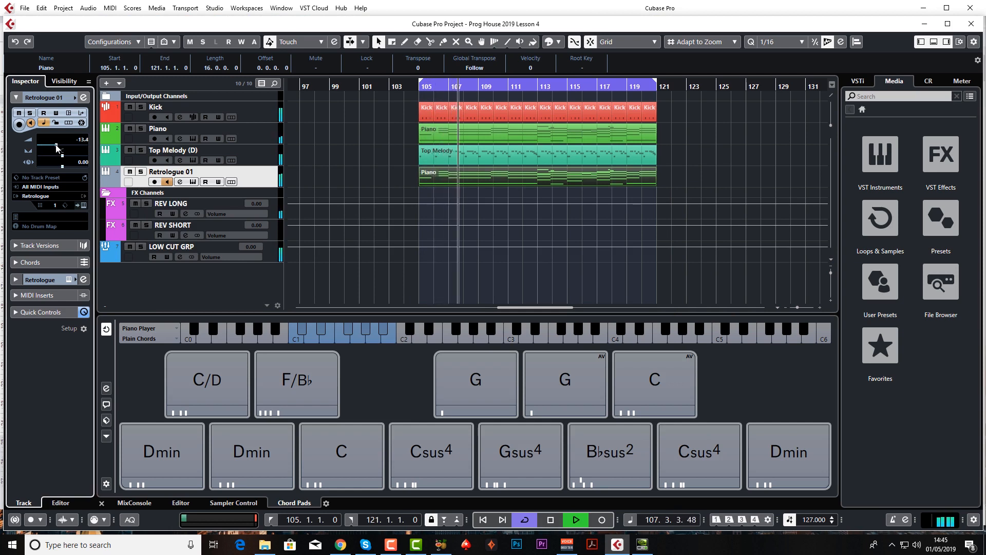
key(space)
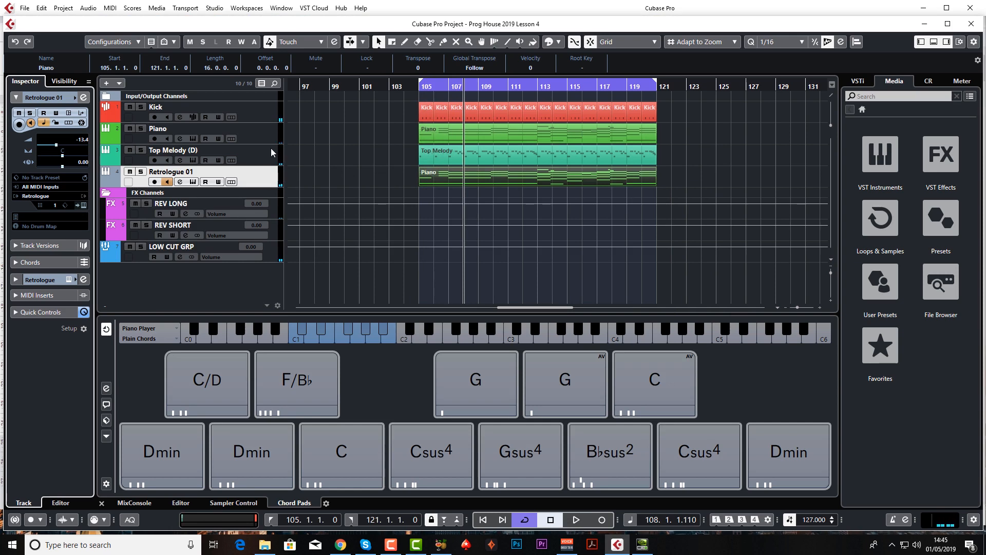
Rename the Retrologue 01 track as 80s Pad and play a short passage of the arrangement.
double_click(172, 172)
text(80s Pad)
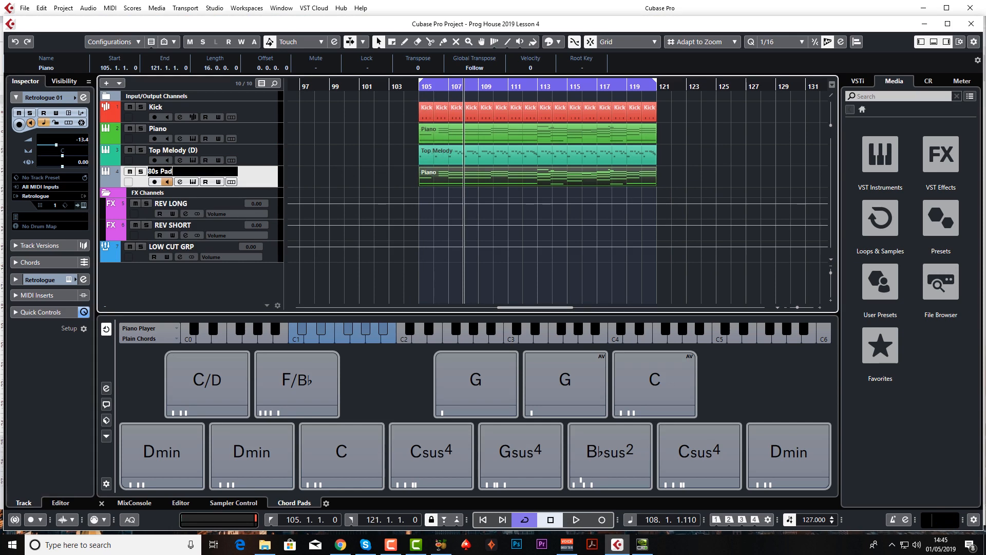
key(Return)
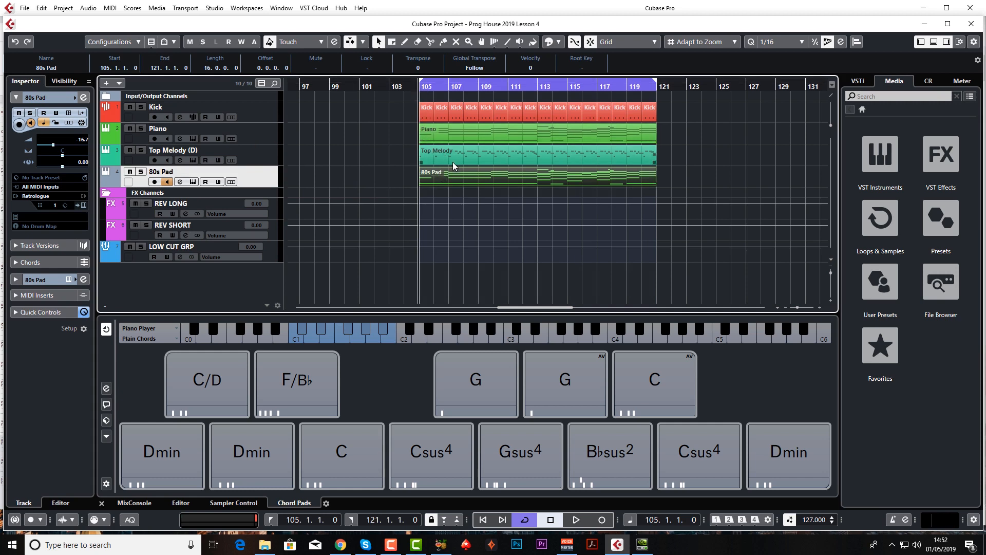
key(space)
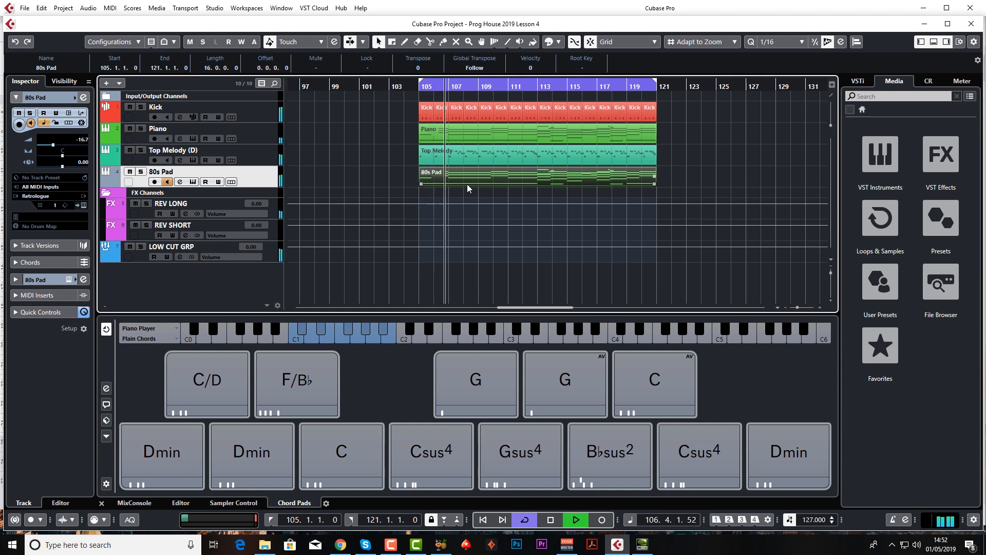
key(space)
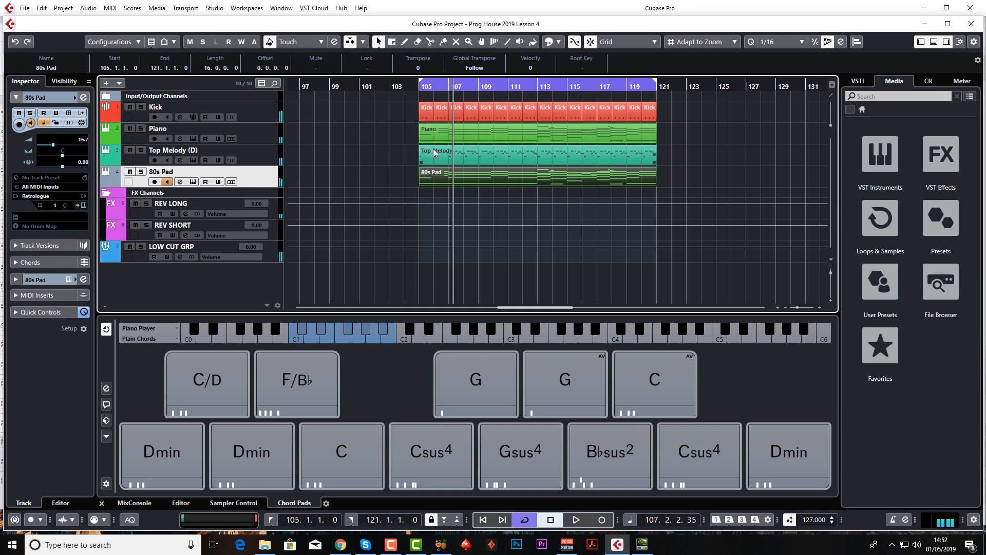
Reopen the 80s Pad synth, solo the track and play it to hear its attack.
click(194, 182)
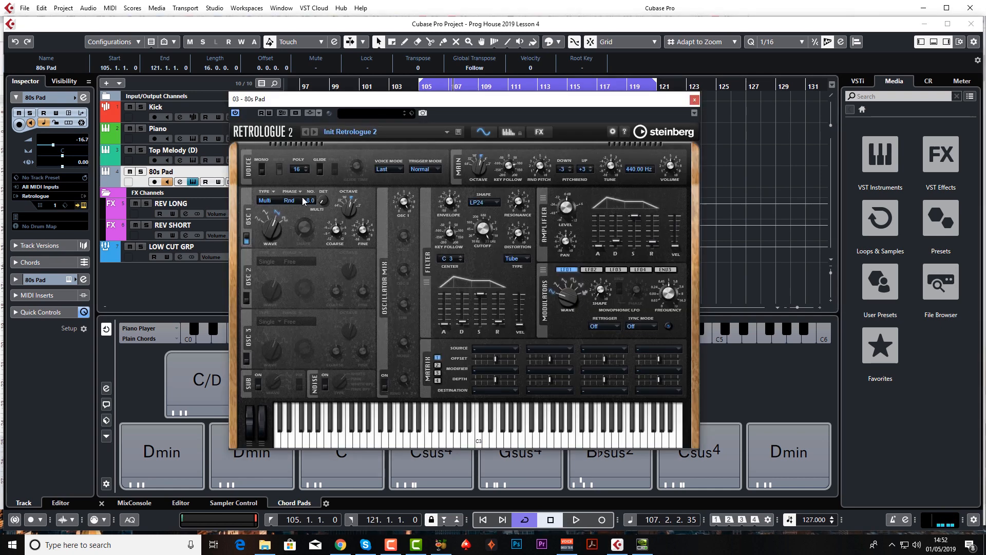
mouse_move(572, 213)
mouse_move(600, 243)
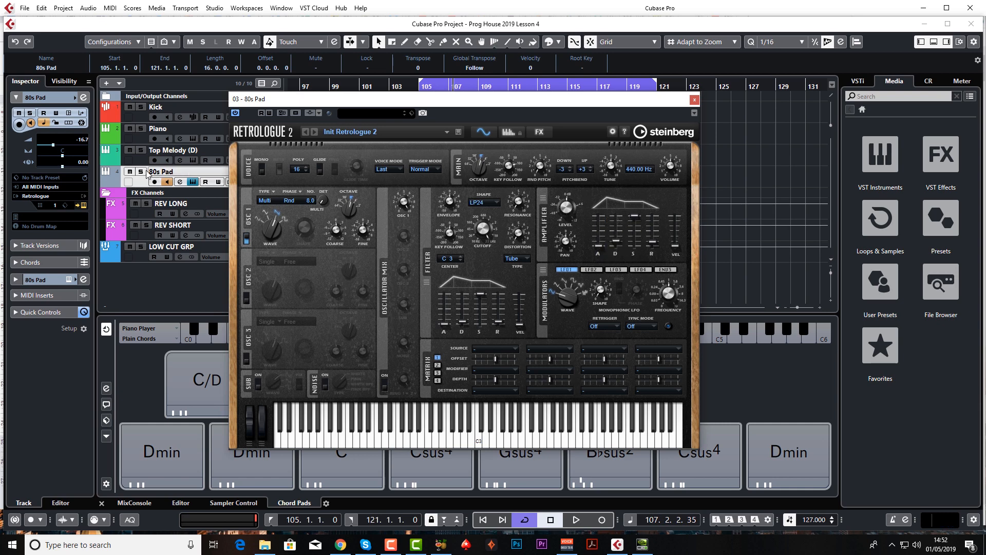
key(s)
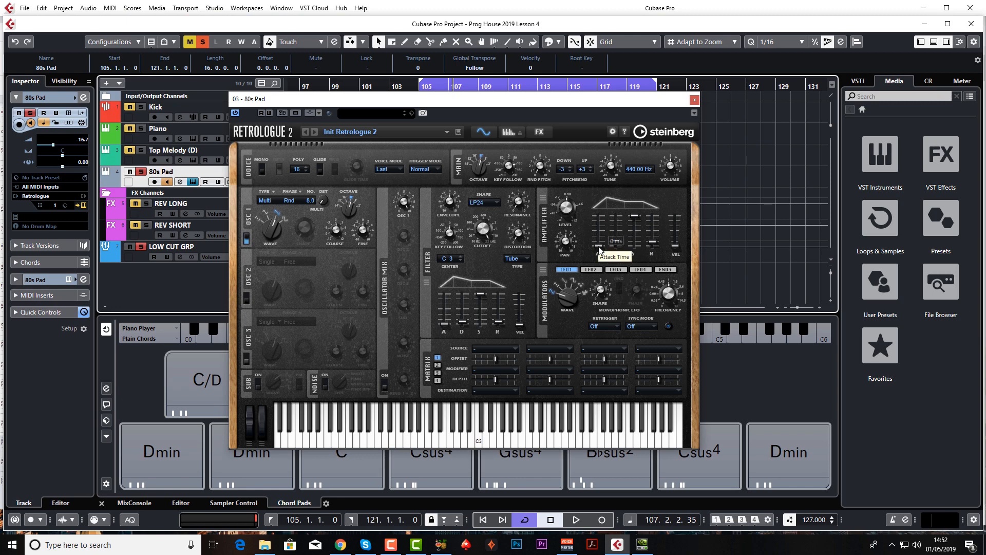
drag(599, 247, 601, 248)
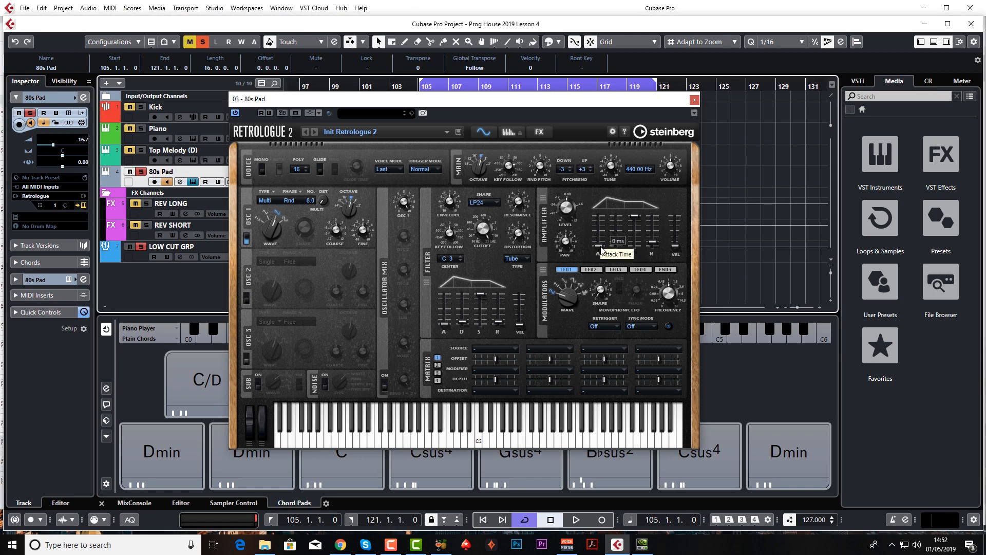
key(space)
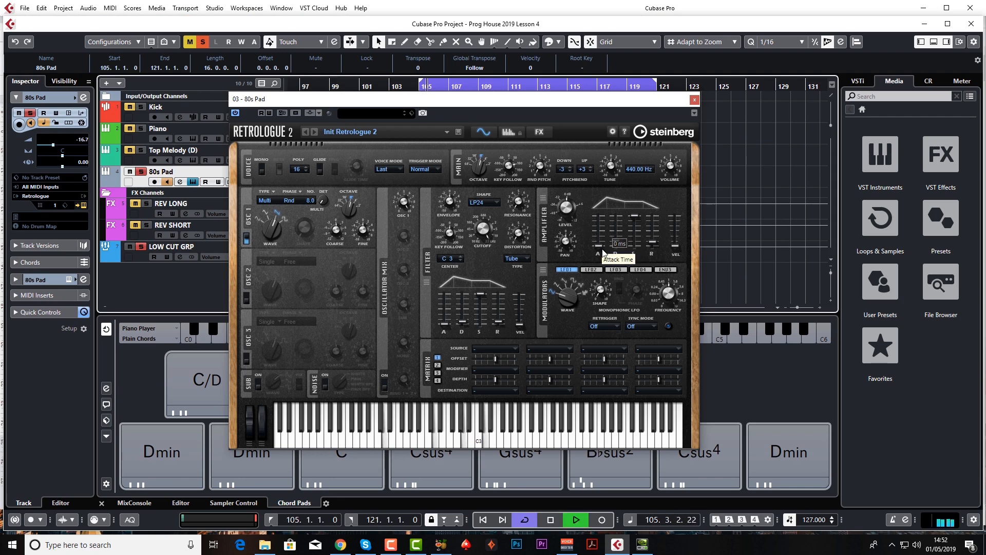
key(space)
Audition the pad with an amplifier attack time of 943 ms and reduce the attack to 277 ms.
drag(598, 245, 603, 232)
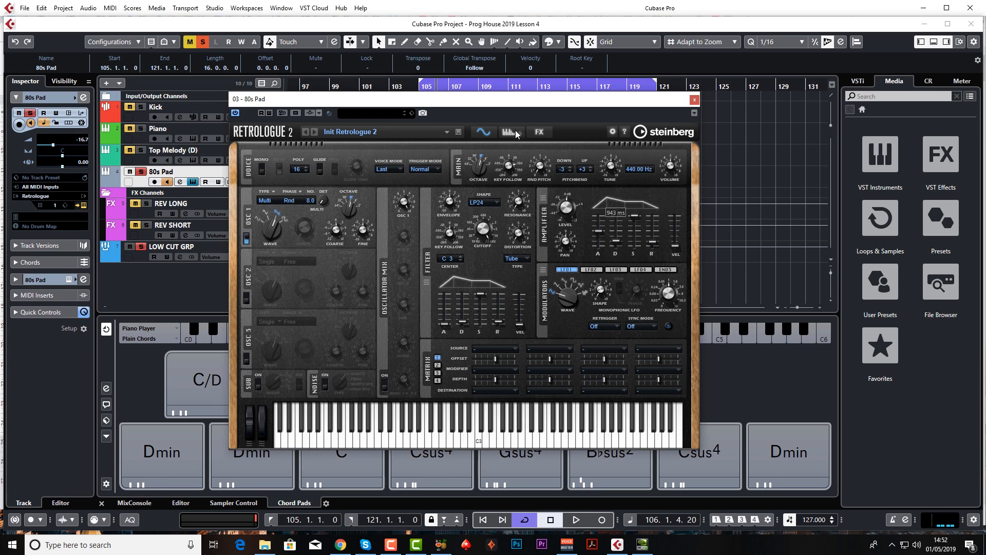
click(419, 88)
key(space)
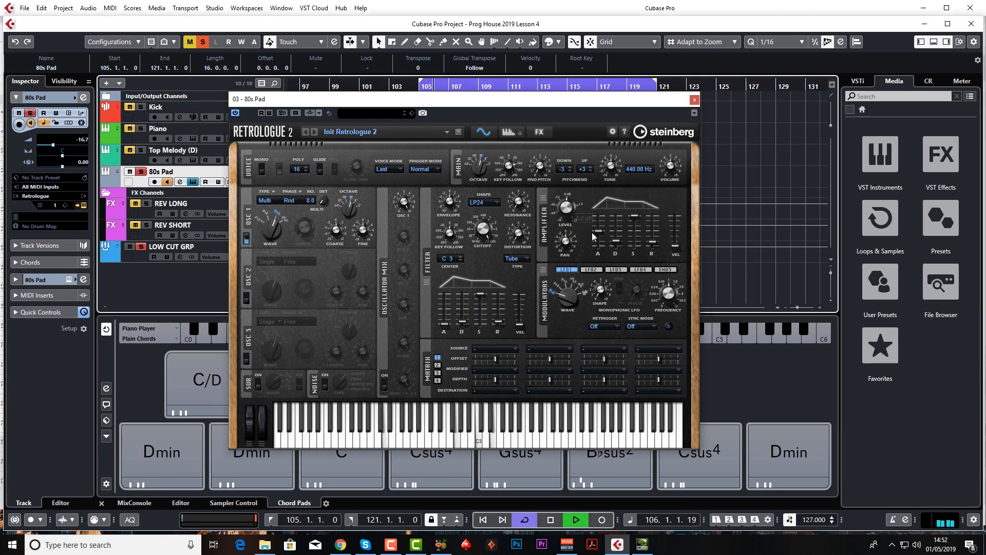
key(space)
drag(600, 232, 601, 235)
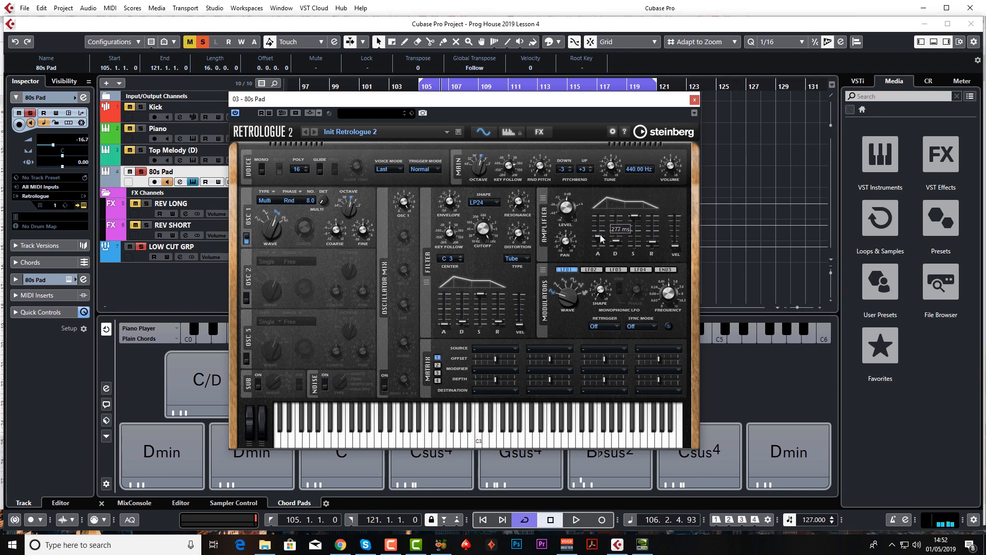
mouse_move(632, 224)
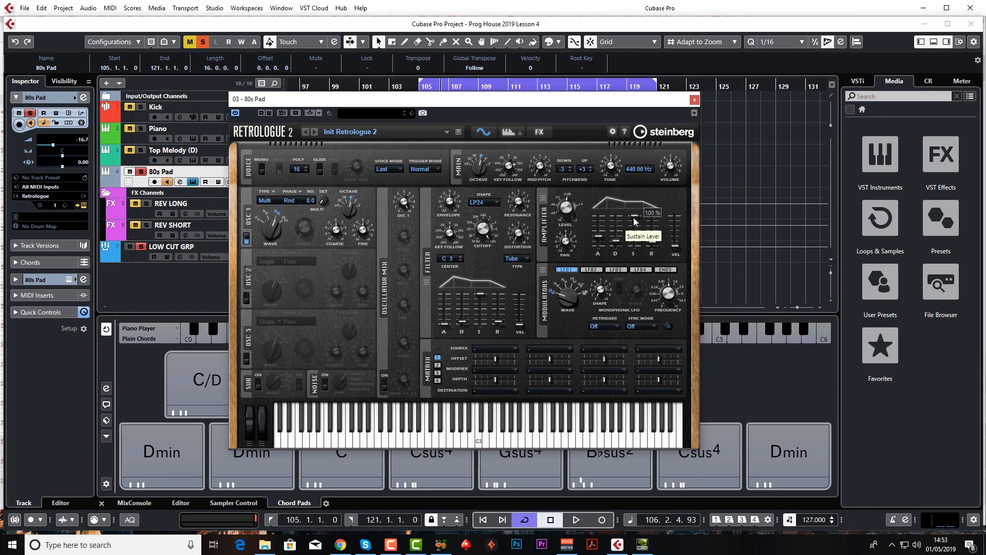
Lower the amplifier's sustain level to 0% and play the pad from bar 105 to hear the effect.
drag(635, 220, 618, 229)
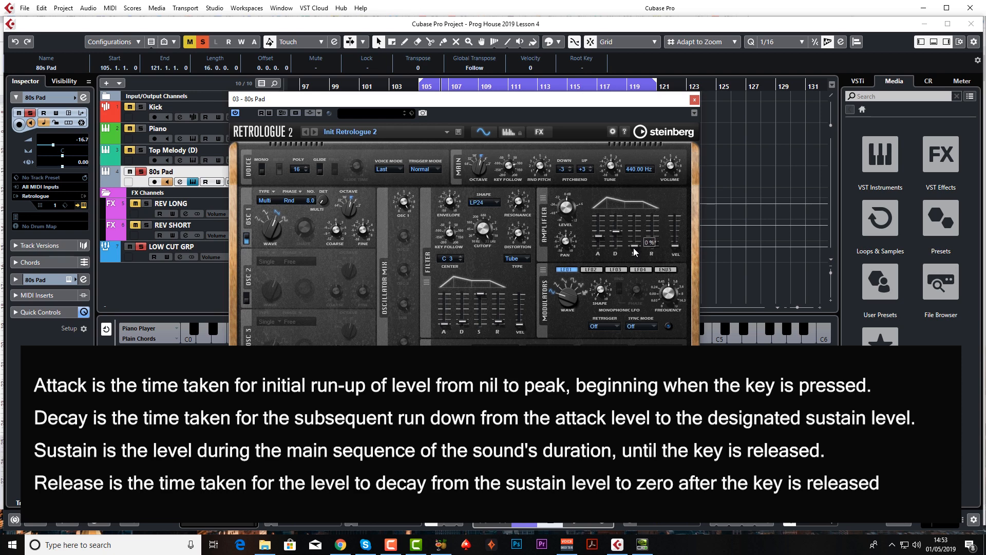
click(410, 86)
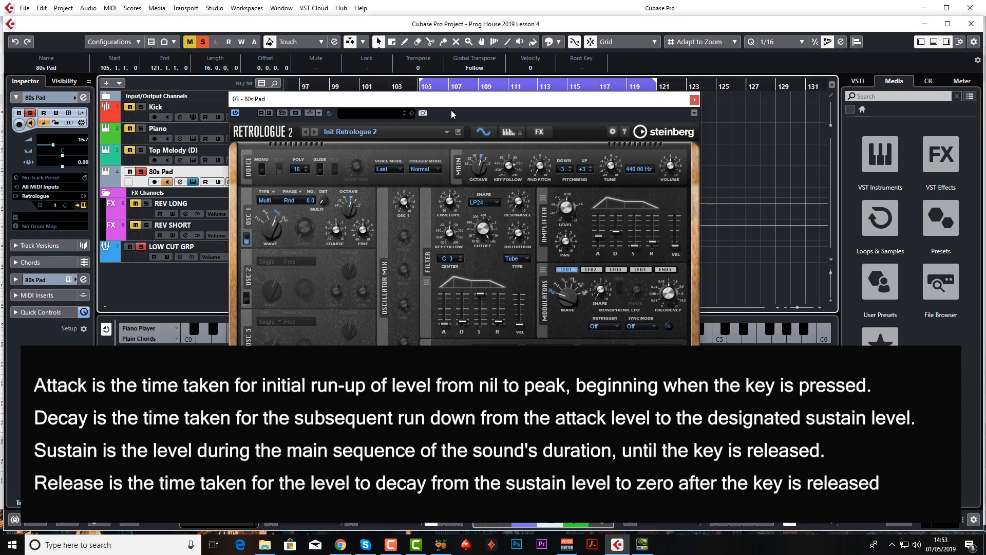
key(space)
mouse_move(619, 236)
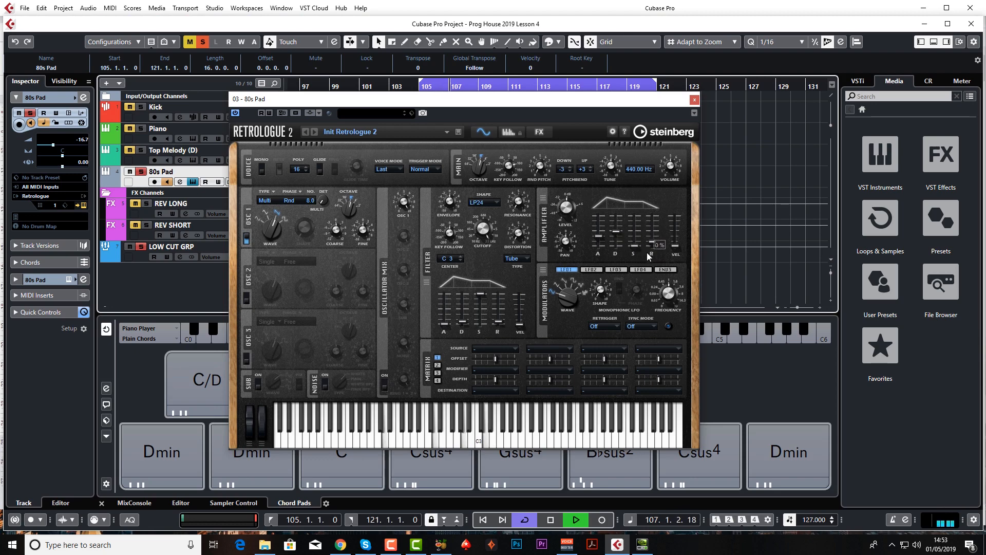
key(space)
mouse_move(639, 251)
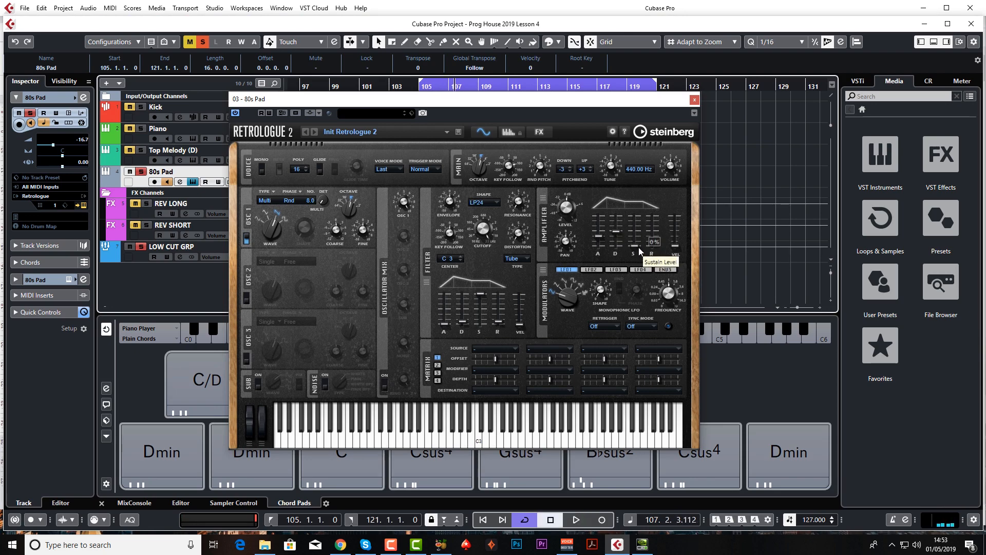
Set the amplifier's decay time to 2697 ms and play the soloed pad to check how it fades.
drag(616, 232, 619, 235)
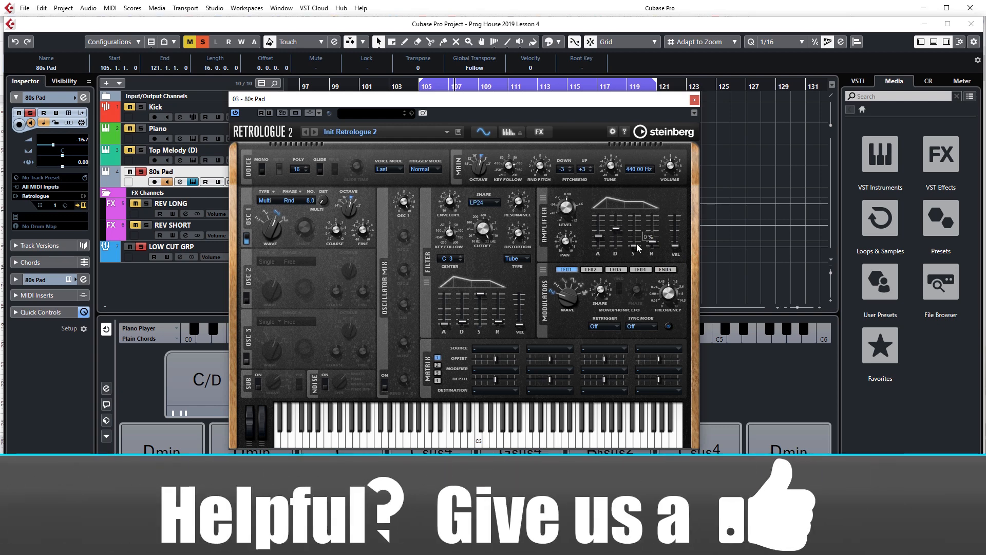
drag(617, 226, 618, 229)
drag(618, 229, 618, 229)
key(space)
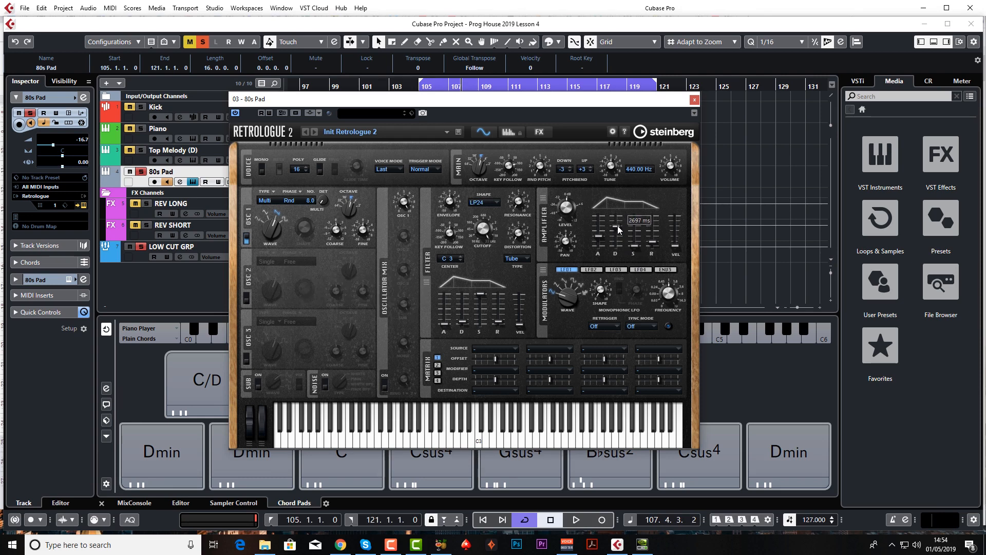
key(space)
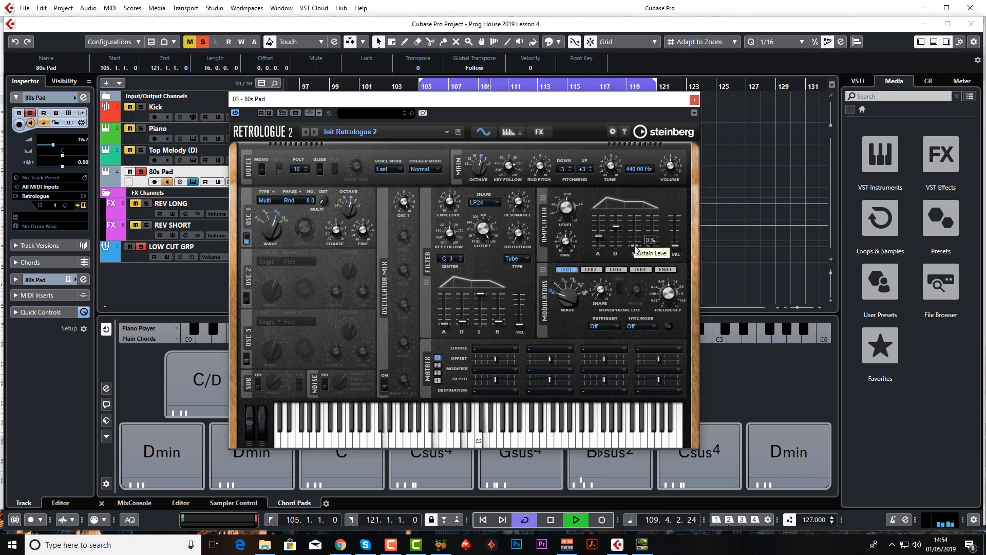
key(space)
Try the amplifier's sustain level at 100% and play the pad for comparison.
drag(636, 249, 637, 203)
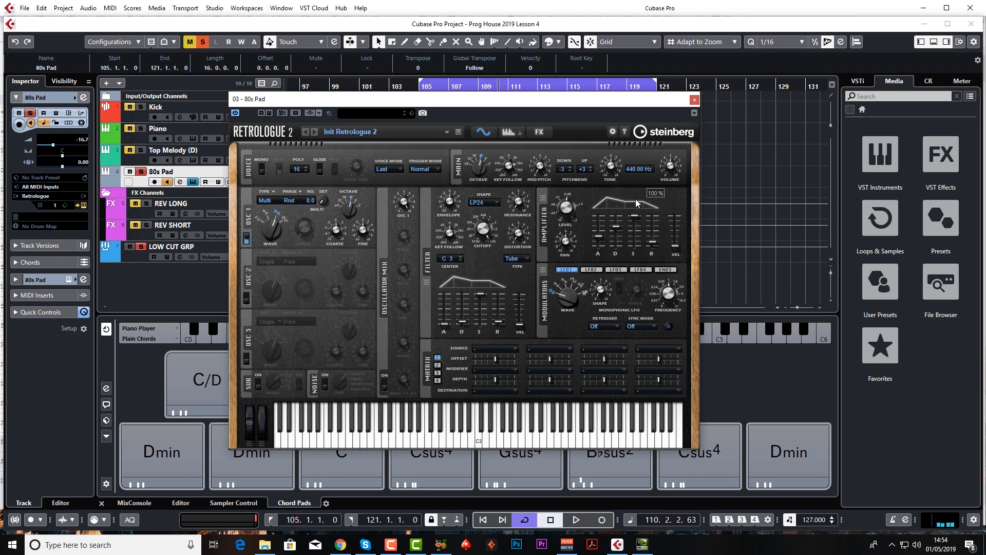
key(space)
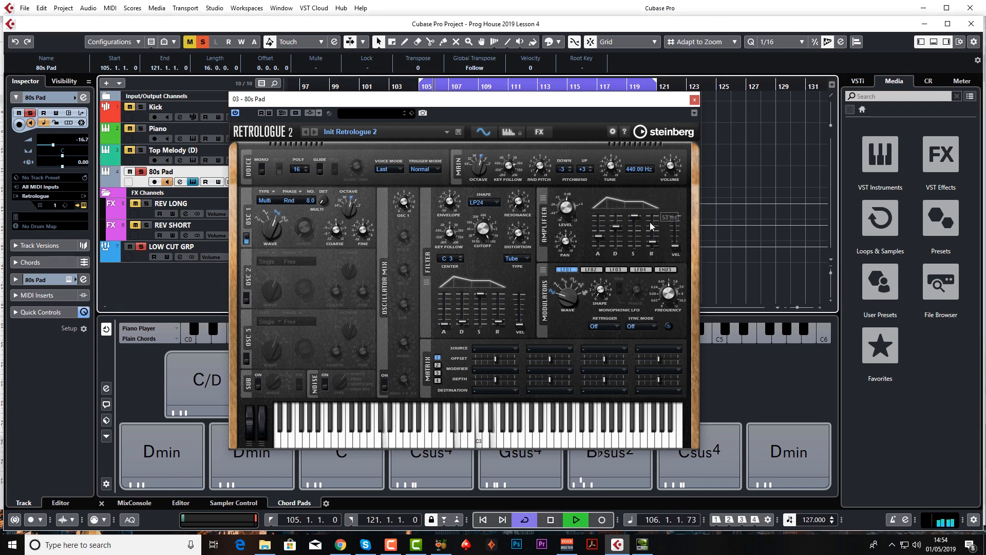
mouse_move(636, 218)
key(space)
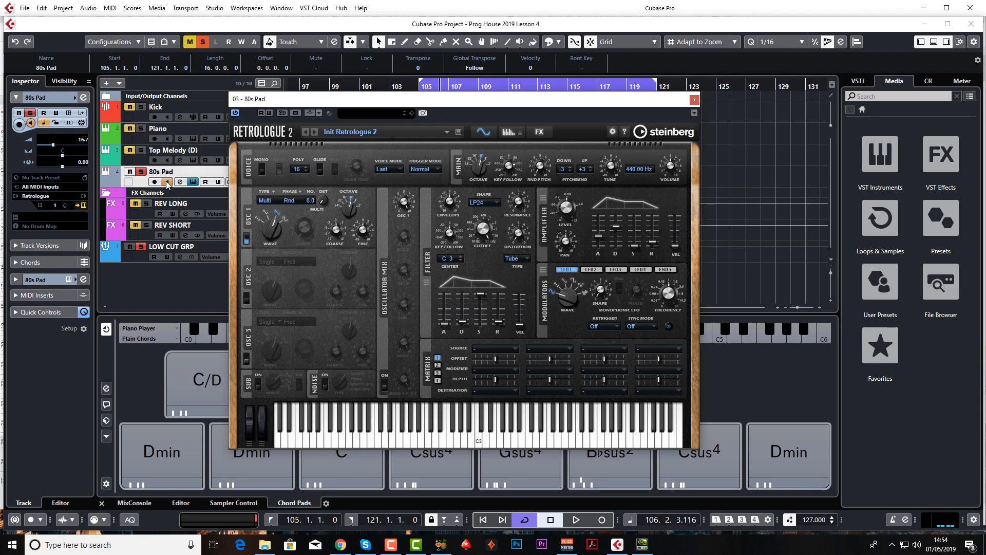
Unsolo the 80s Pad track and, while playing the arrangement, set its amplifier sustain to 0% and decay to 3028 ms.
click(141, 171)
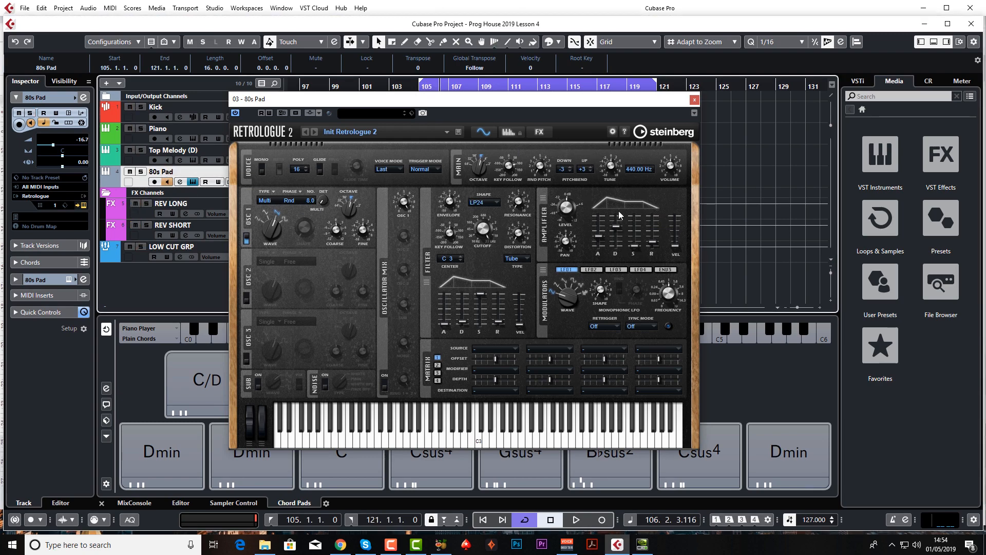
key(space)
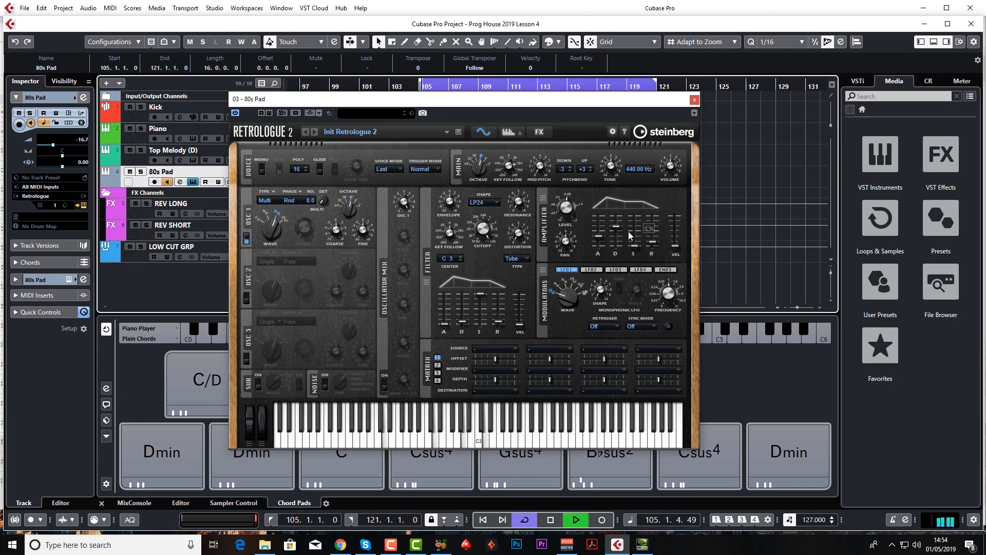
mouse_move(621, 226)
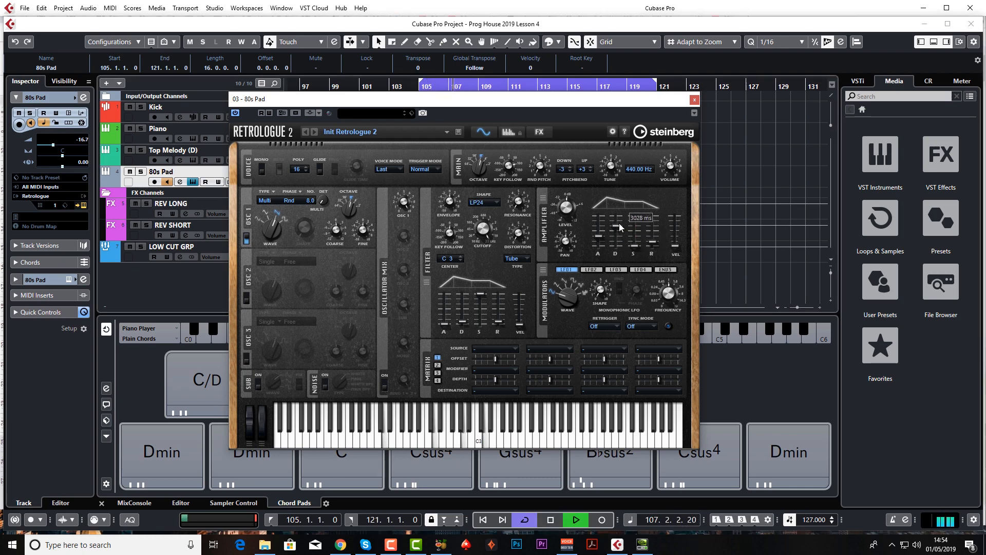
mouse_move(640, 245)
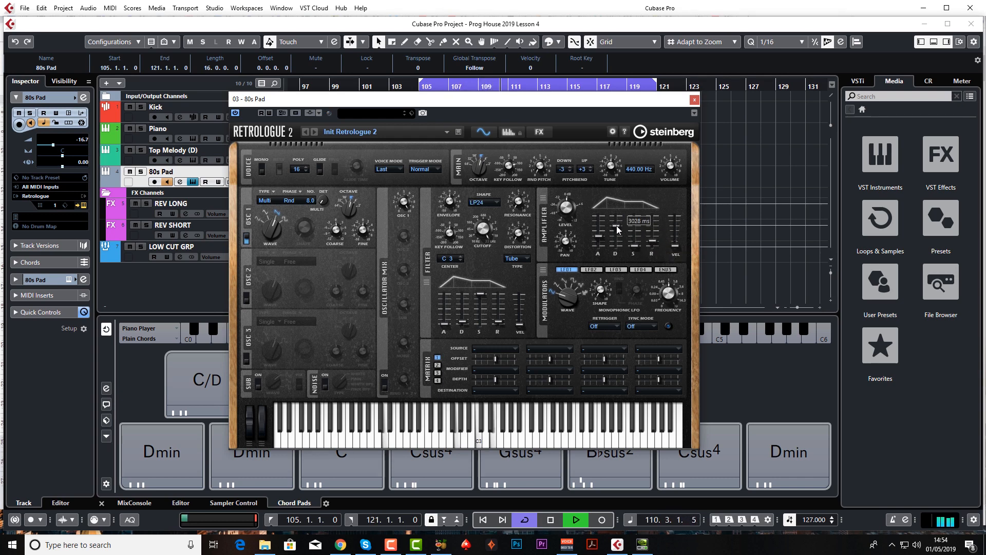
key(space)
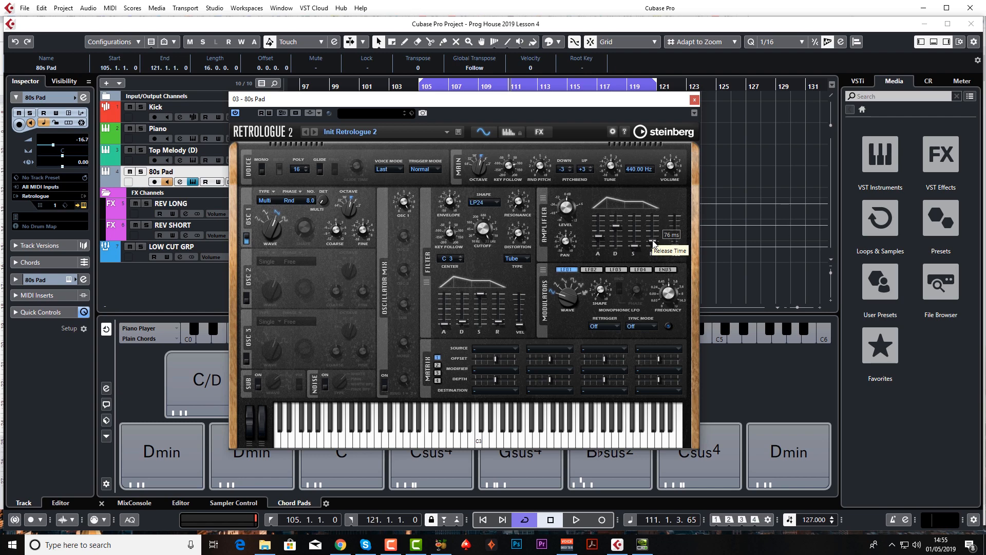
Close the synth window and review the arrangement from bar 105, highlighting the Piano, Top Melody and 80s Pad parts.
click(695, 99)
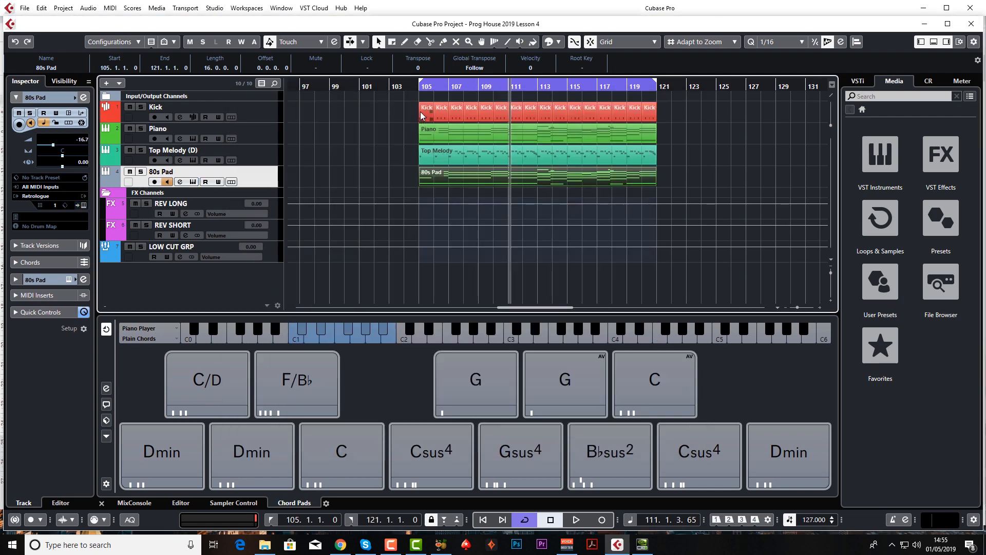
click(416, 86)
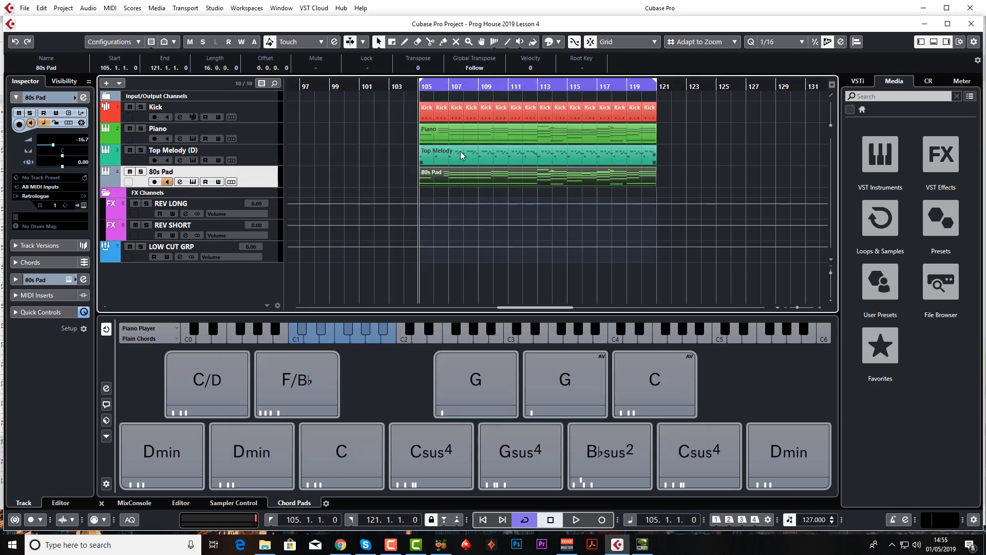
drag(410, 131, 454, 178)
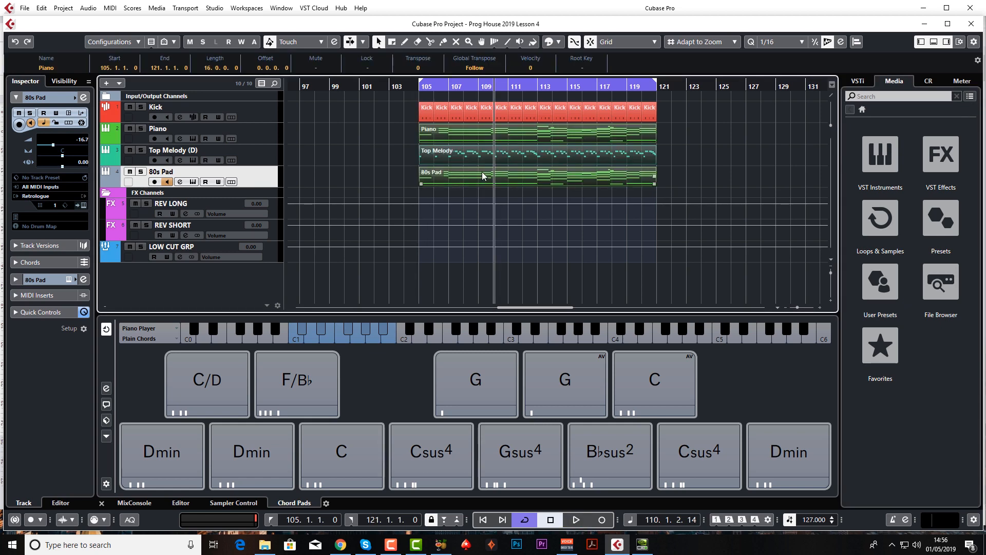
click(417, 137)
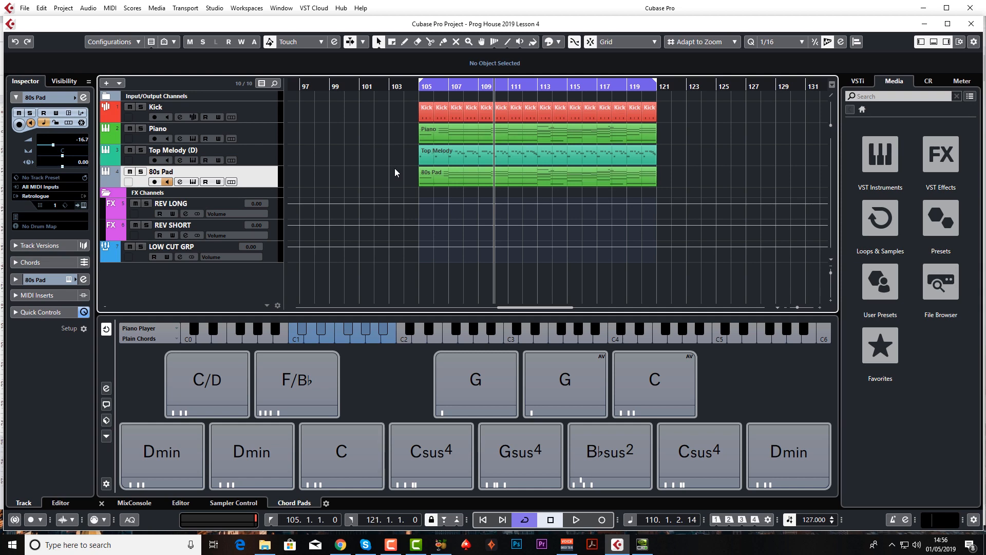
Open the Top Melody (D) channel settings and enable its high-cut filter at 228.2 Hz.
click(267, 162)
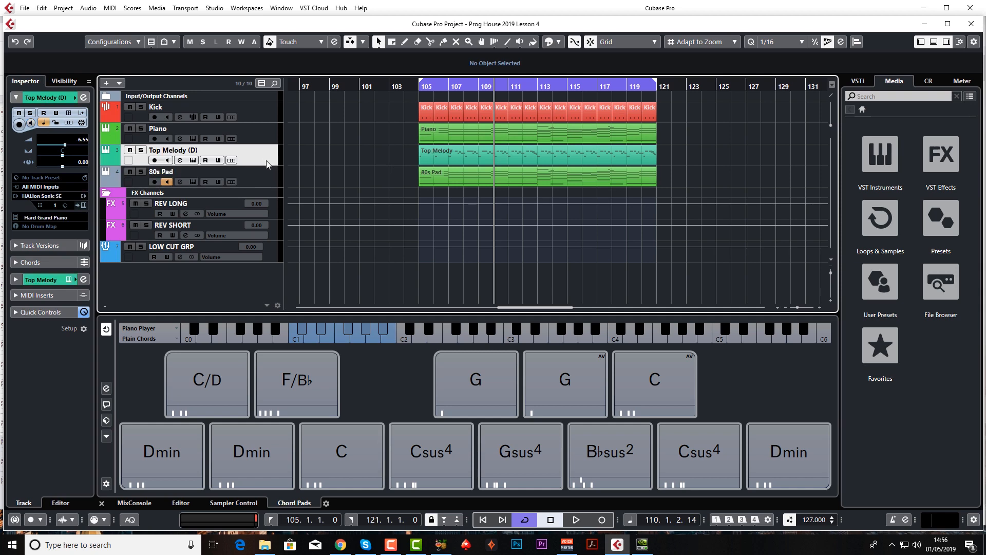
click(181, 160)
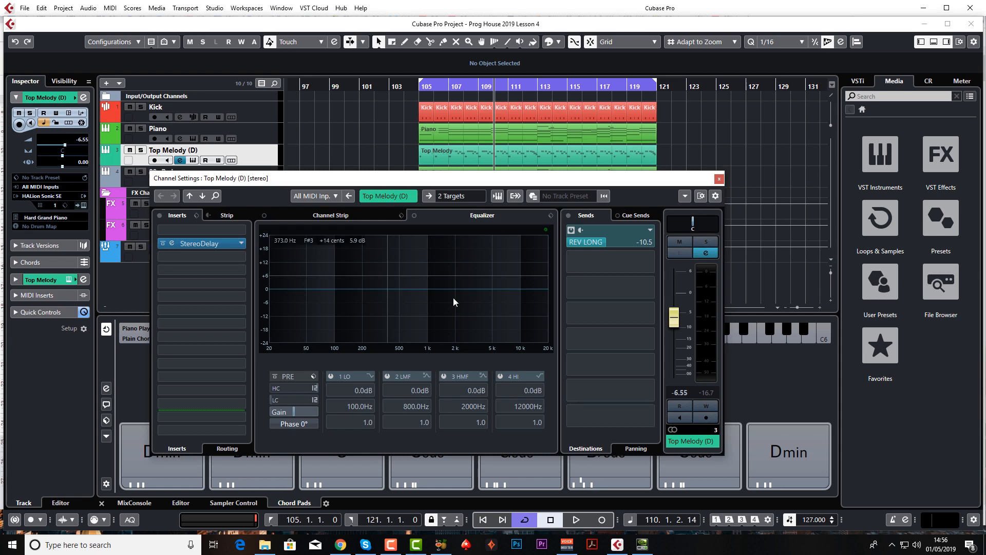
click(275, 387)
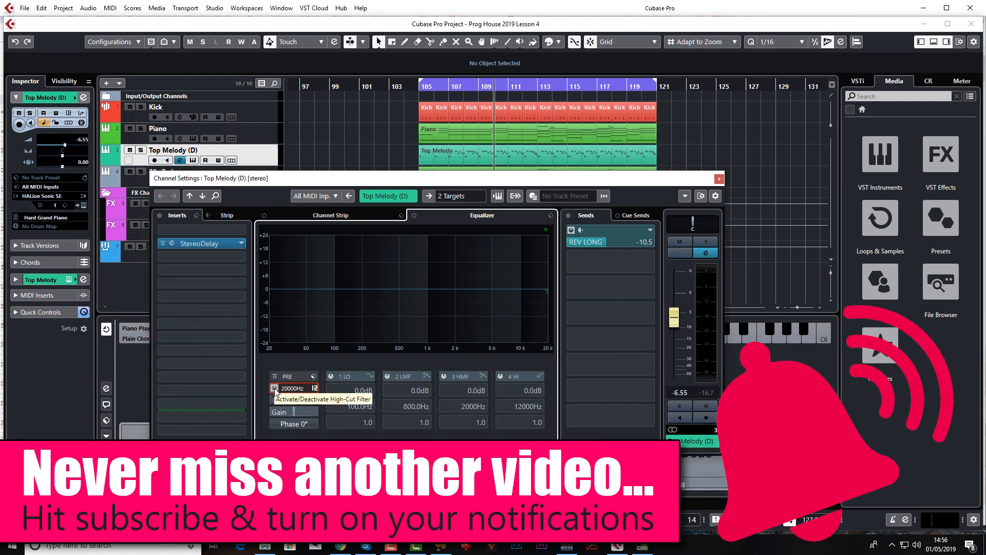
click(274, 386)
drag(295, 388, 289, 480)
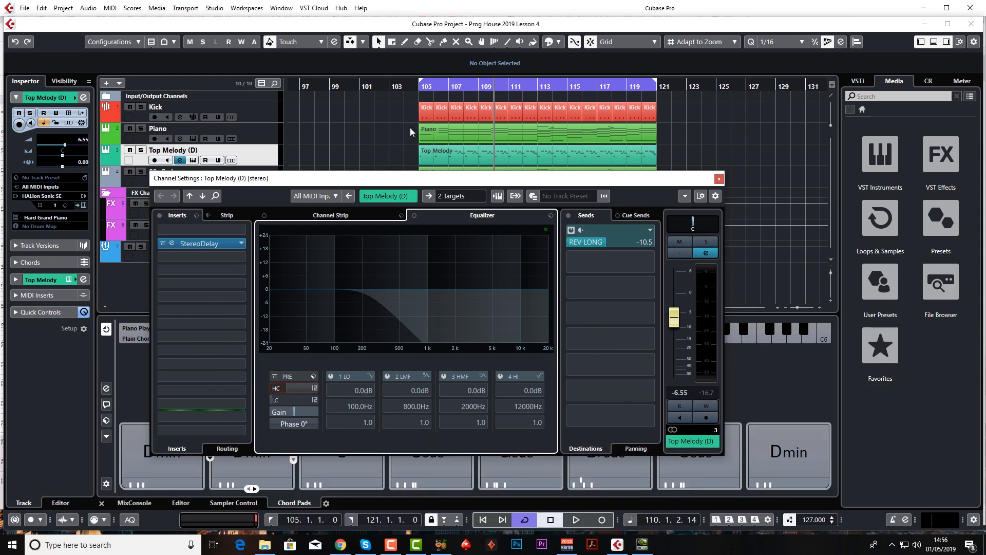
Play from bar 105 while sweeping the Top Melody's high-cut filter up until almost fully open, and close the channel settings.
click(414, 87)
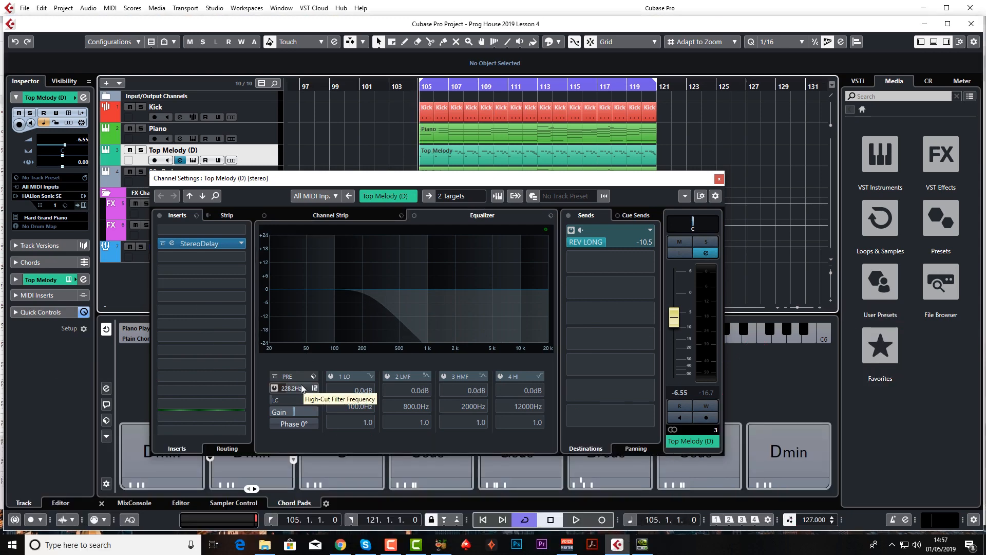
key(space)
drag(302, 389, 315, 302)
drag(316, 290, 340, 229)
key(space)
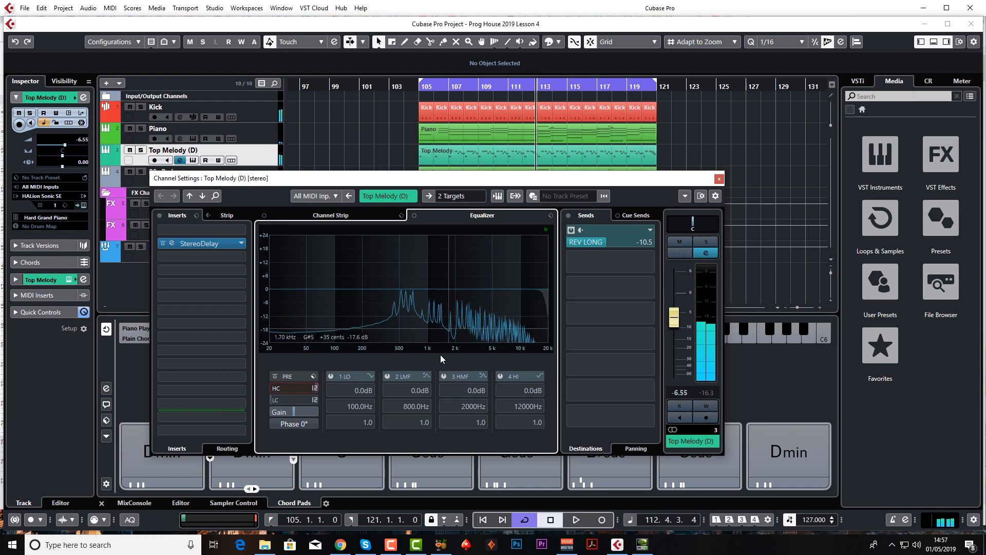
click(720, 178)
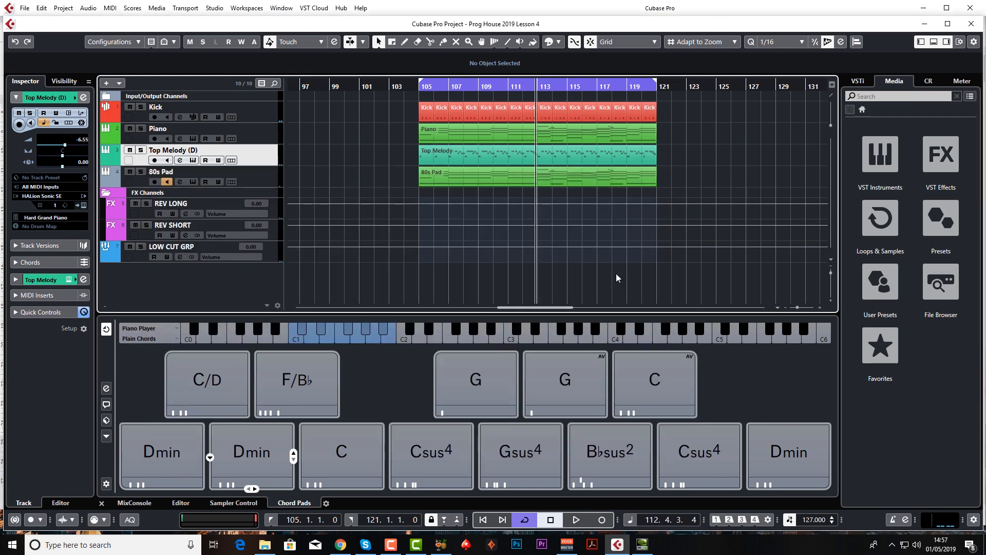